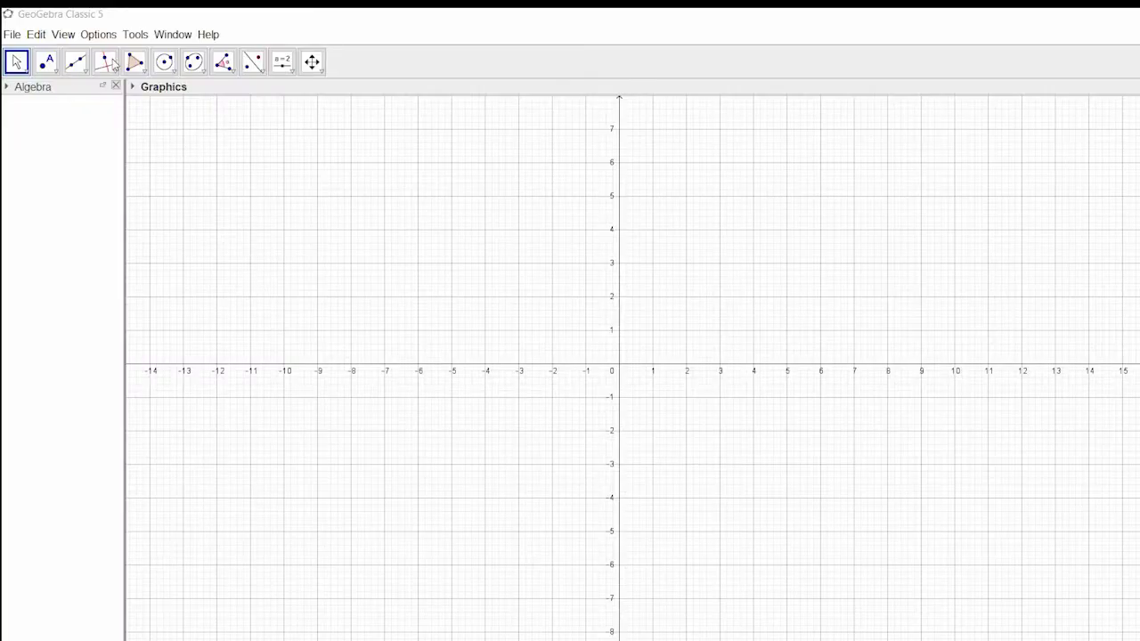
Place the text 'Reflection on X-axis' in the upper-left of the graph, discarding an accidental empty entry.
{"action": "left_click", "coordinate": [293, 71]}
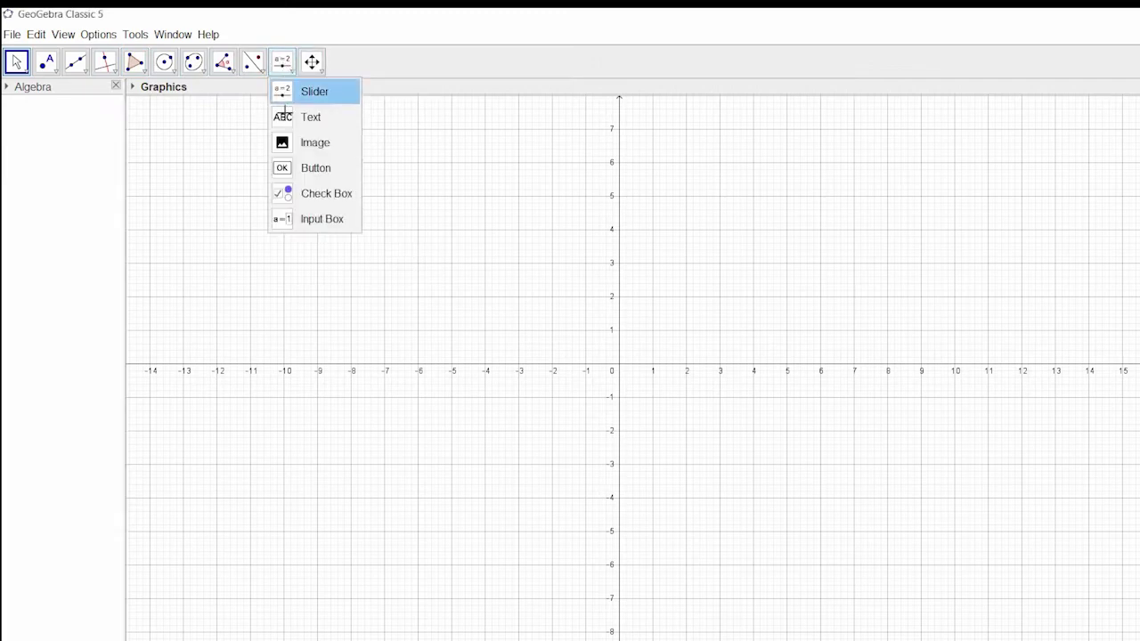
{"action": "left_click", "coordinate": [285, 115]}
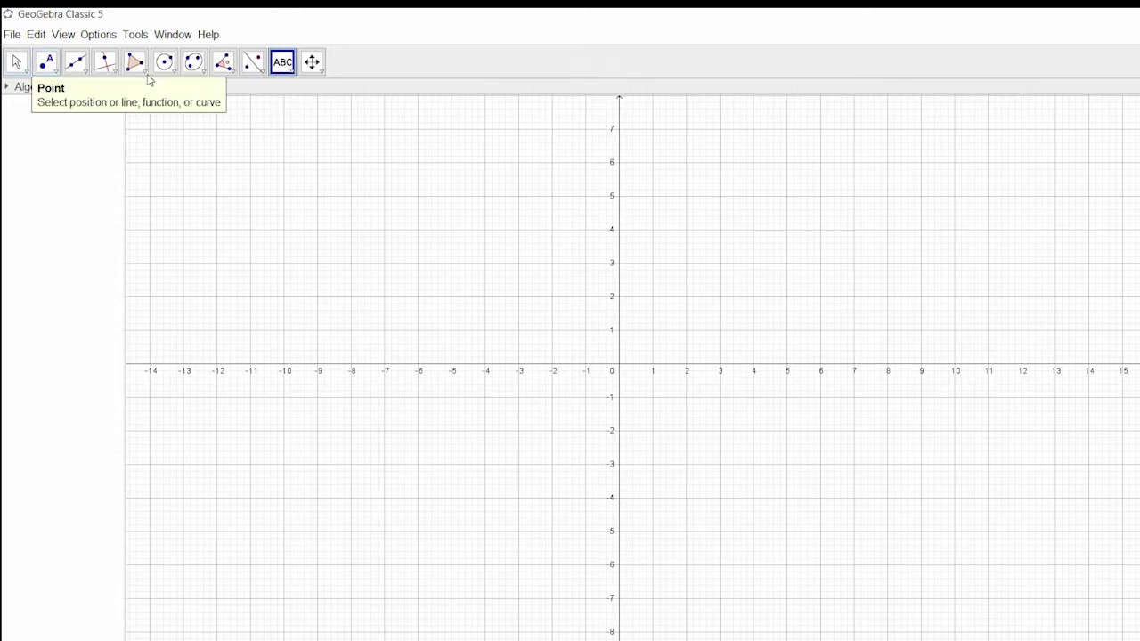
{"action": "left_click", "coordinate": [349, 158]}
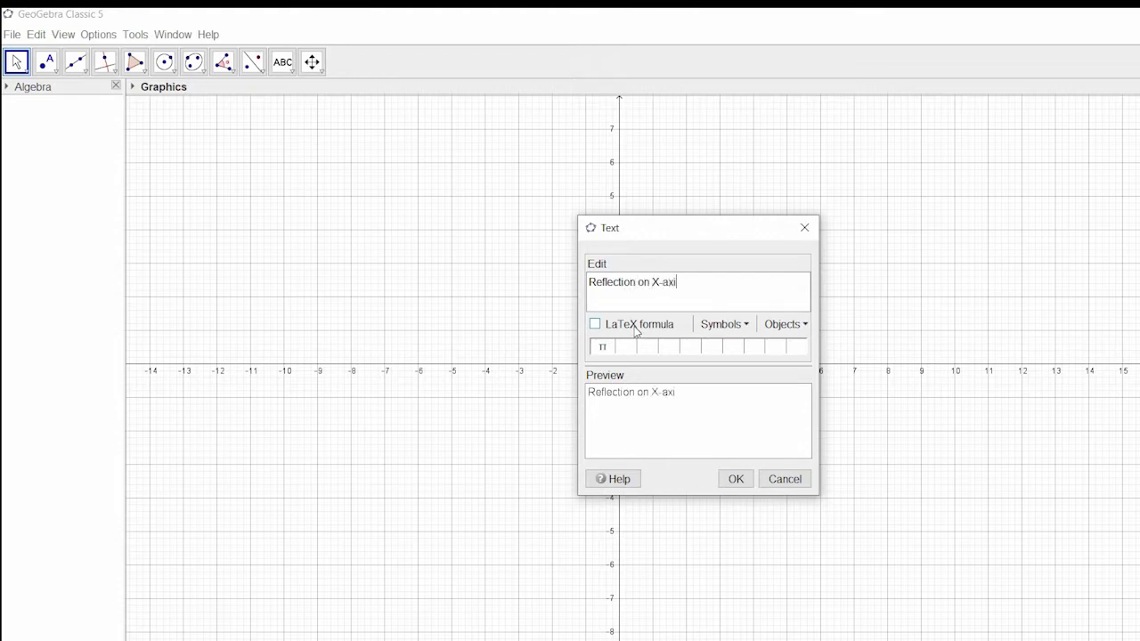
{"action": "left_click", "coordinate": [736, 479]}
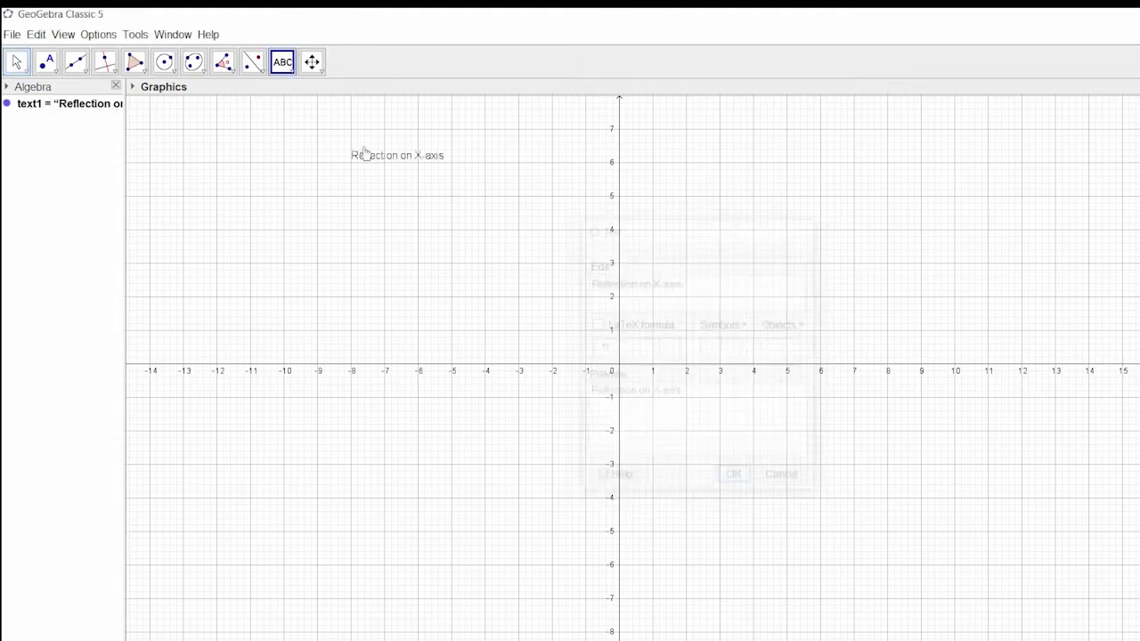
{"action": "left_click", "coordinate": [457, 189]}
{"action": "left_click", "coordinate": [802, 228]}
Format the caption as Medium size and bold in its properties.
{"action": "right_click", "coordinate": [385, 155]}
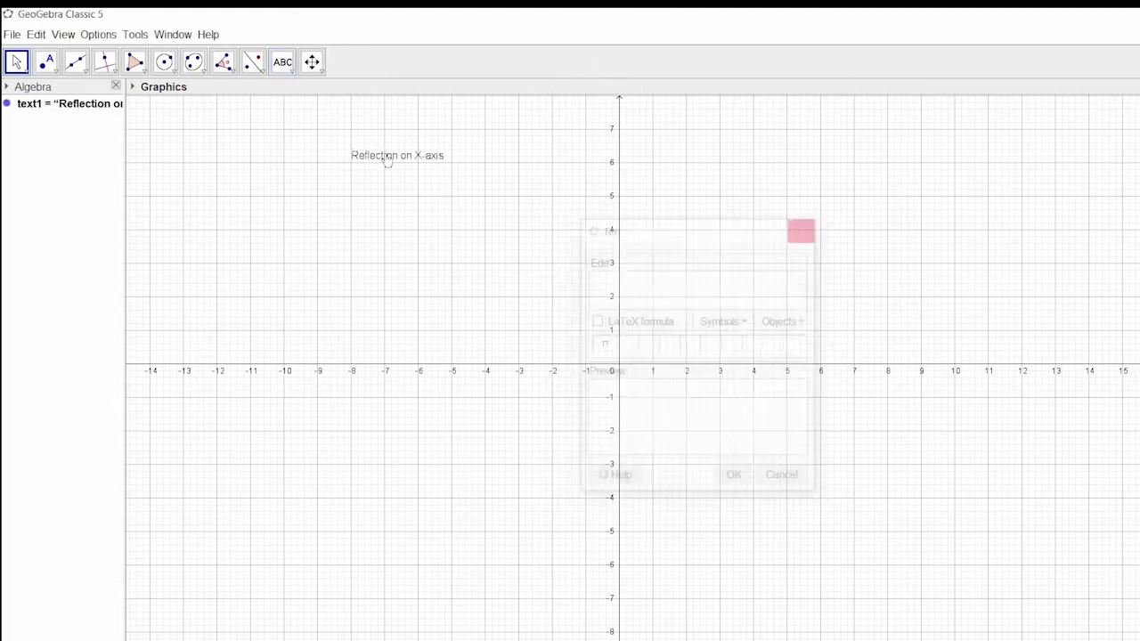
{"action": "left_click", "coordinate": [454, 288]}
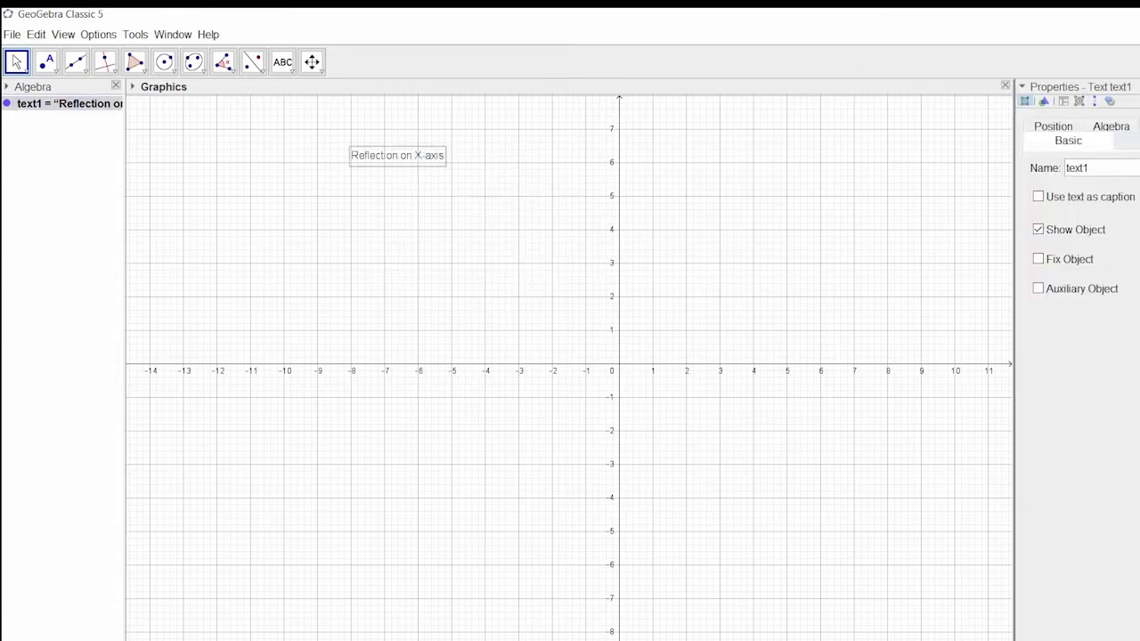
{"action": "left_click", "coordinate": [1126, 141]}
{"action": "left_click", "coordinate": [1120, 165]}
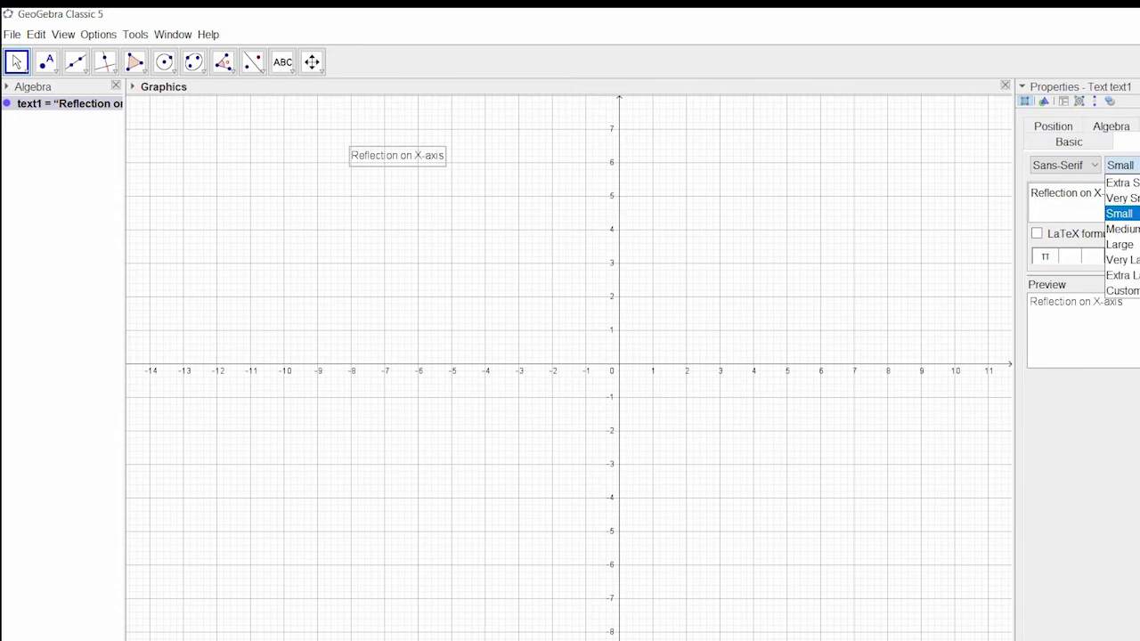
{"action": "left_click", "coordinate": [1122, 229]}
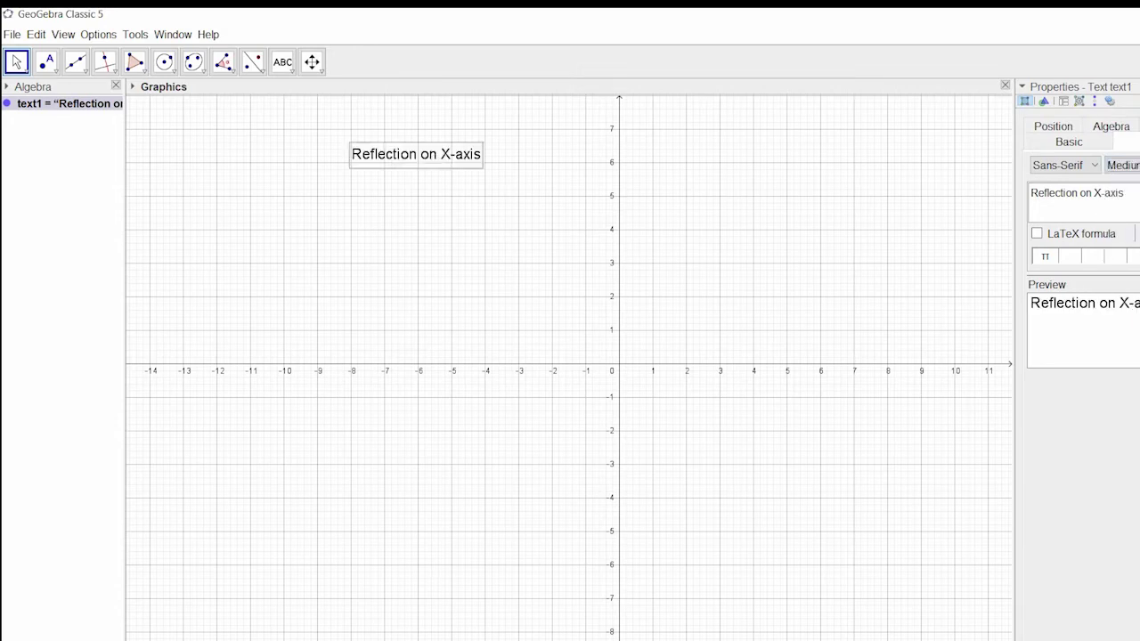
{"action": "key", "text": "ctrl+b"}
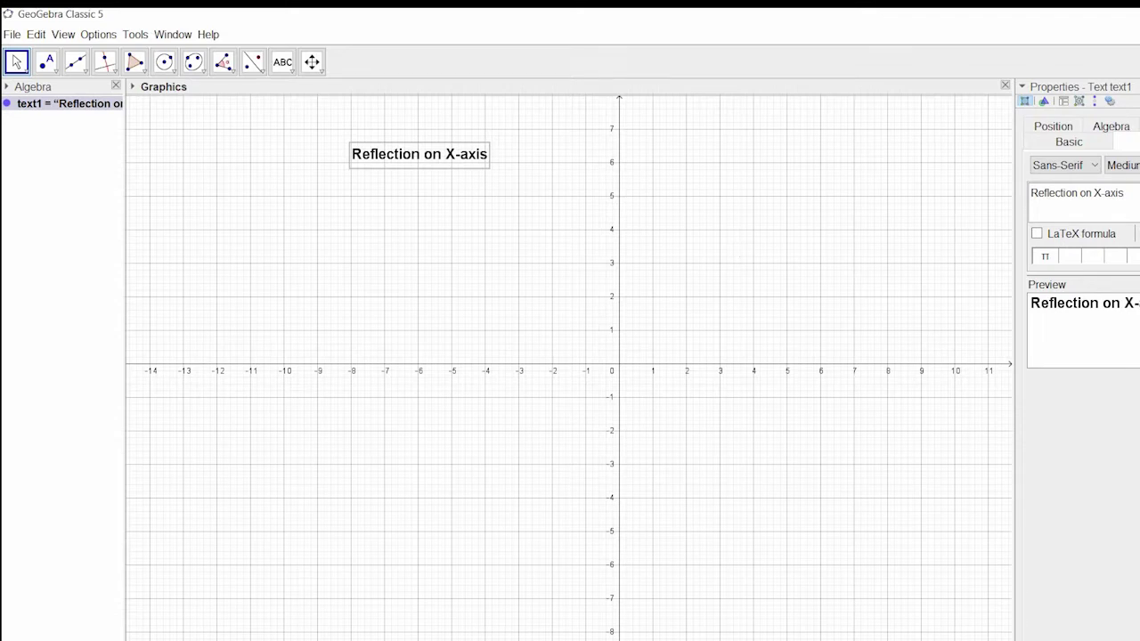
{"action": "key", "text": "Escape"}
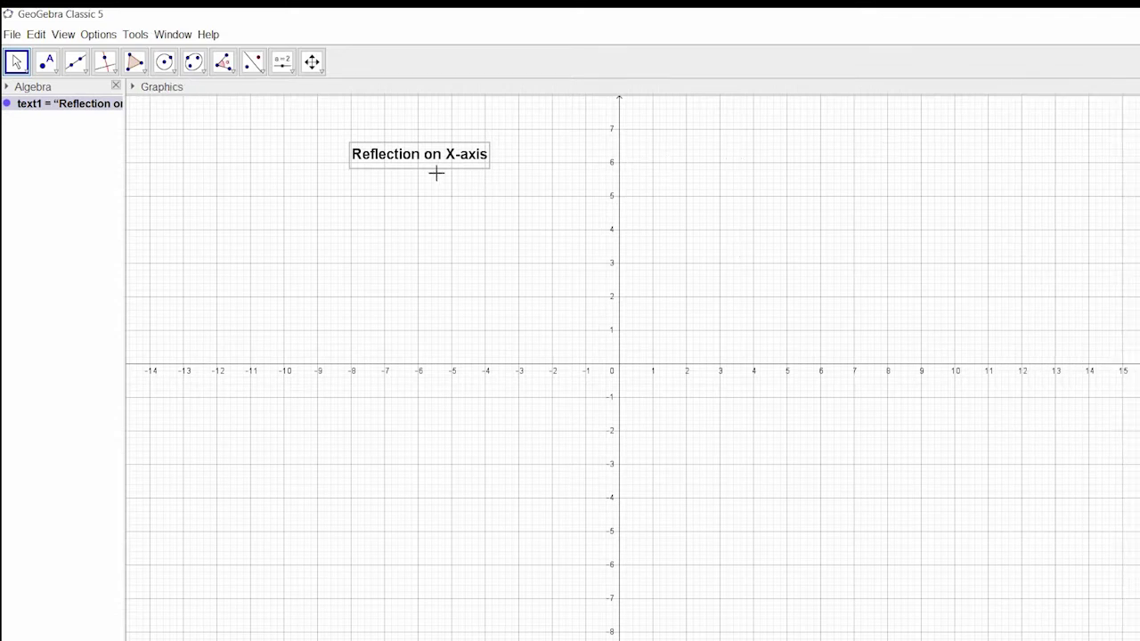
Drag the 'Reflection on X-axis' caption up to about the 7 line and deselect it.
{"action": "left_click_drag", "start_coordinate": [416, 154], "coordinate": [427, 127]}
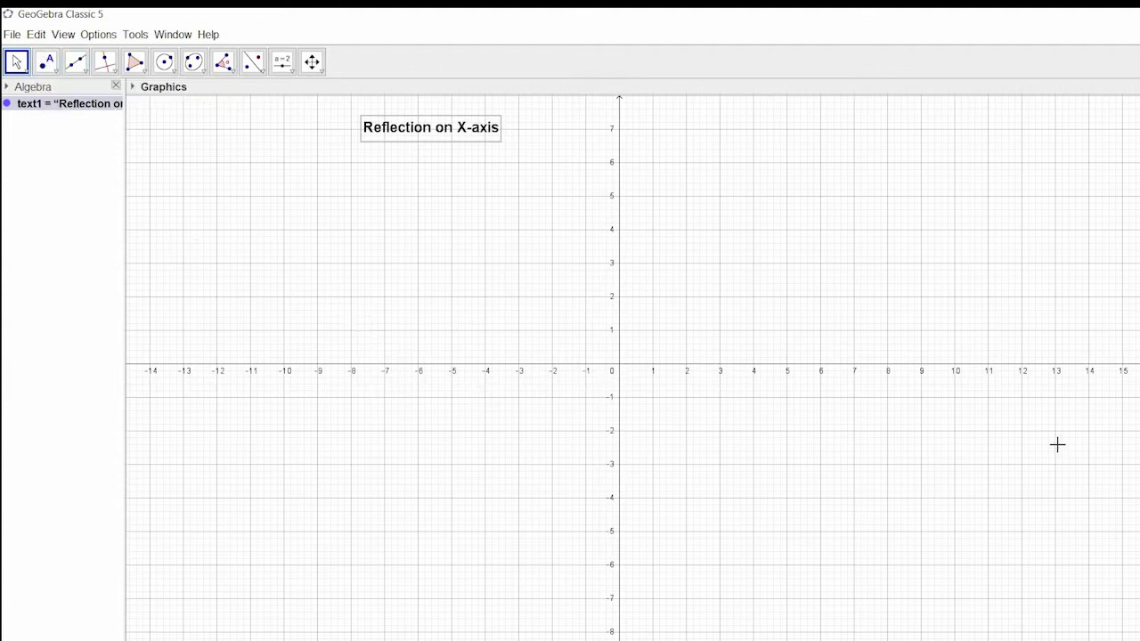
{"action": "left_click", "coordinate": [745, 434]}
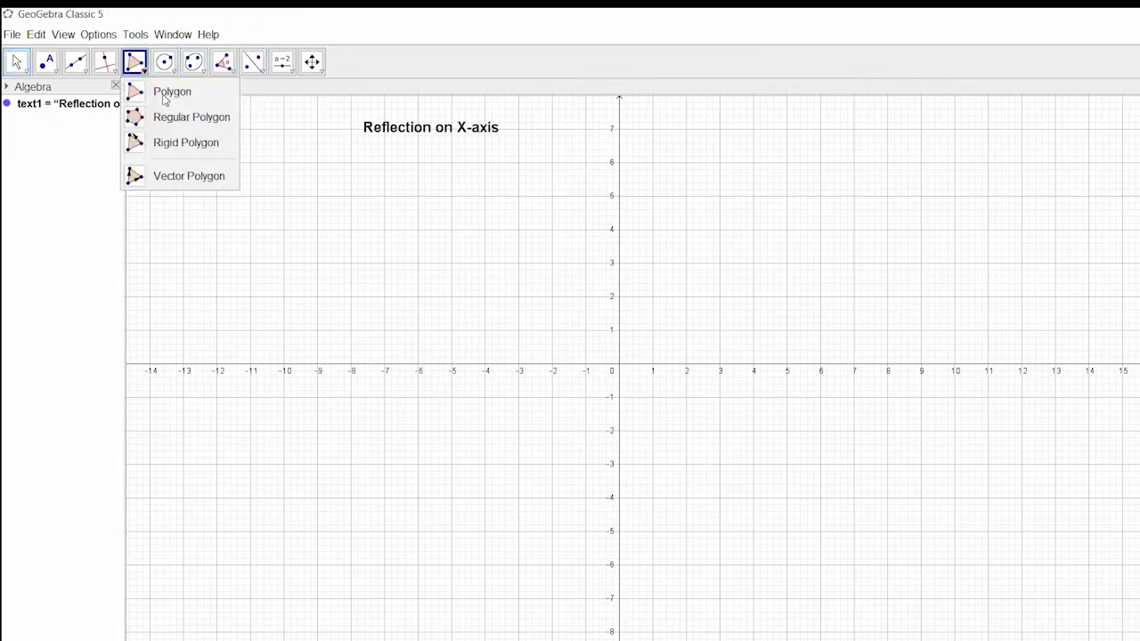
Draw polygon t1 through A(-1, 6), B(-5, 2) and C(3, 1), closing it at A.
{"action": "left_click", "coordinate": [165, 94]}
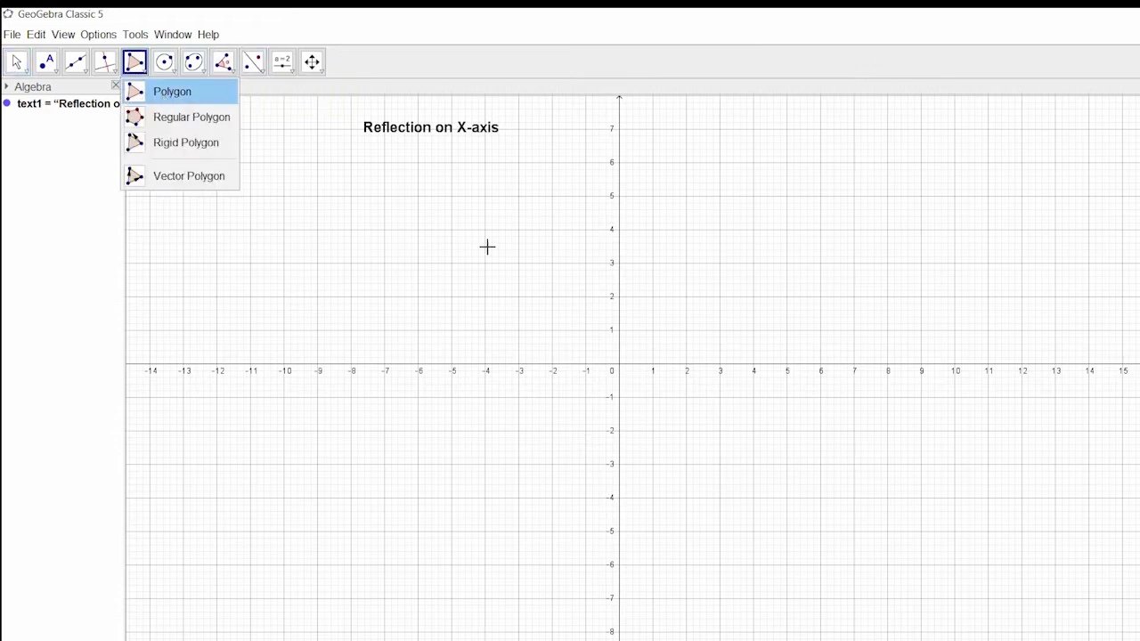
{"action": "left_click", "coordinate": [585, 162]}
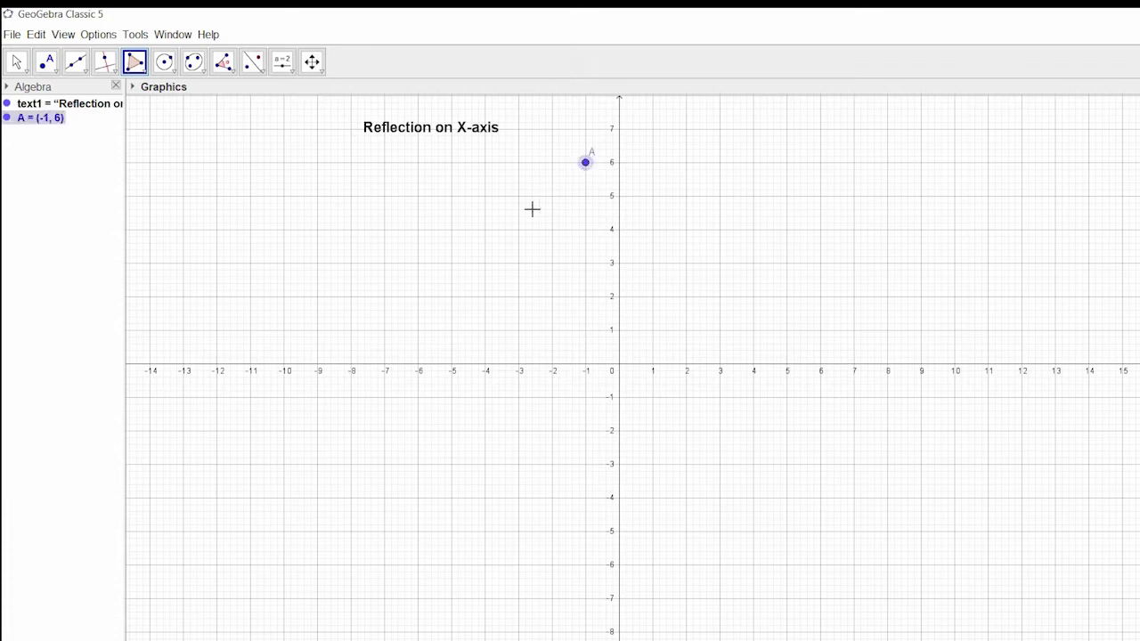
{"action": "left_click", "coordinate": [452, 296]}
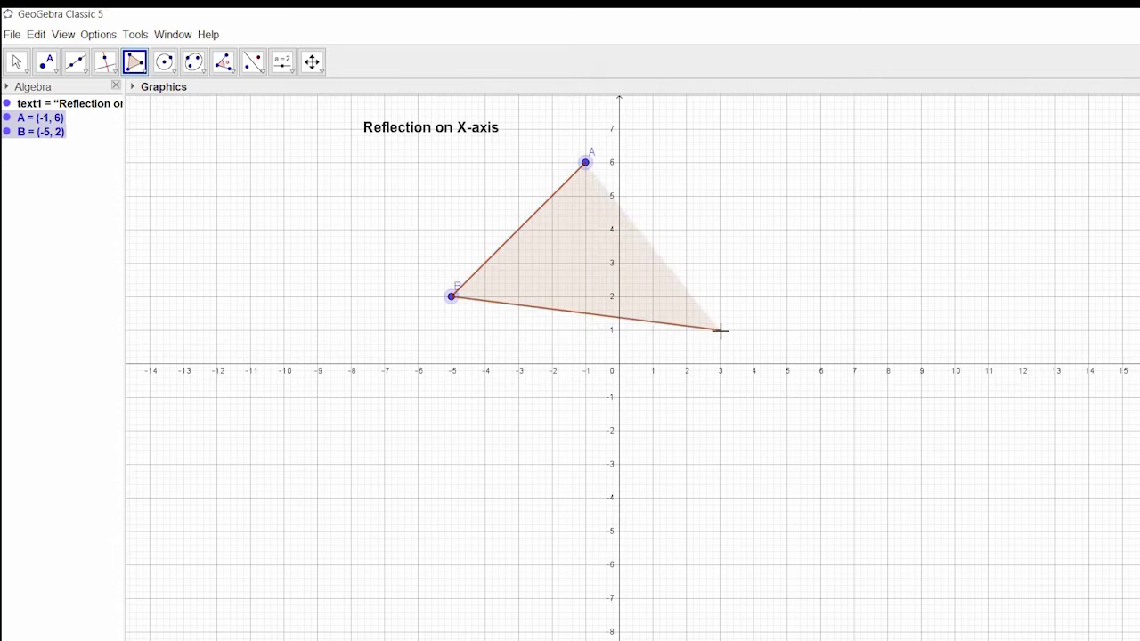
{"action": "left_click", "coordinate": [719, 329]}
{"action": "left_click", "coordinate": [585, 162]}
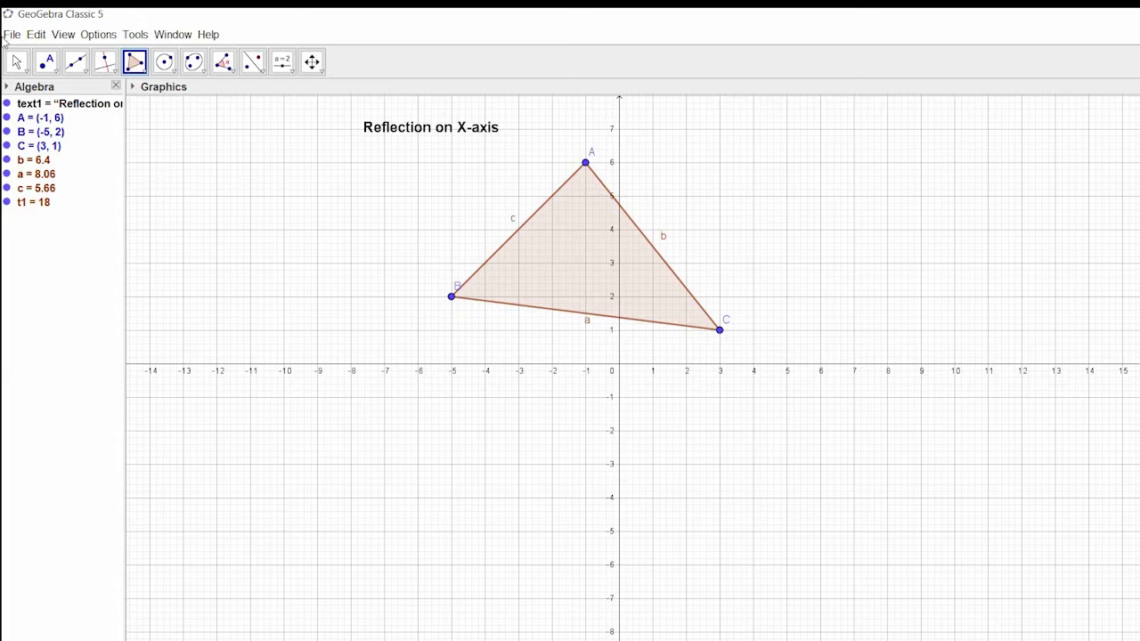
{"action": "left_click", "coordinate": [16, 61]}
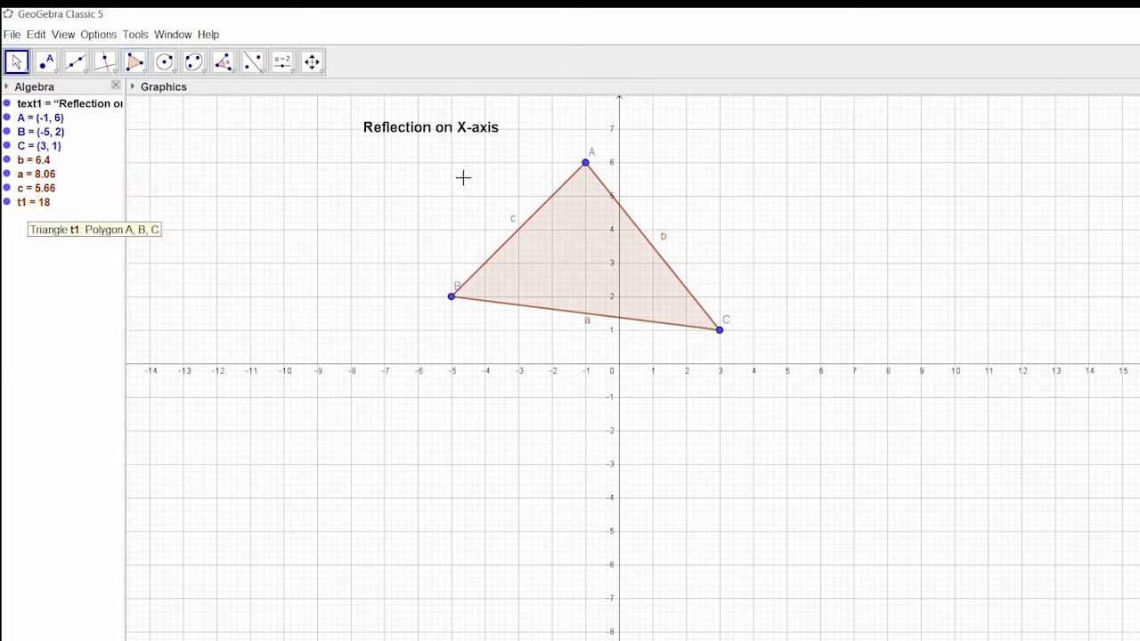
Hide the name labels of triangle sides a, b and c.
{"action": "right_click", "coordinate": [621, 207]}
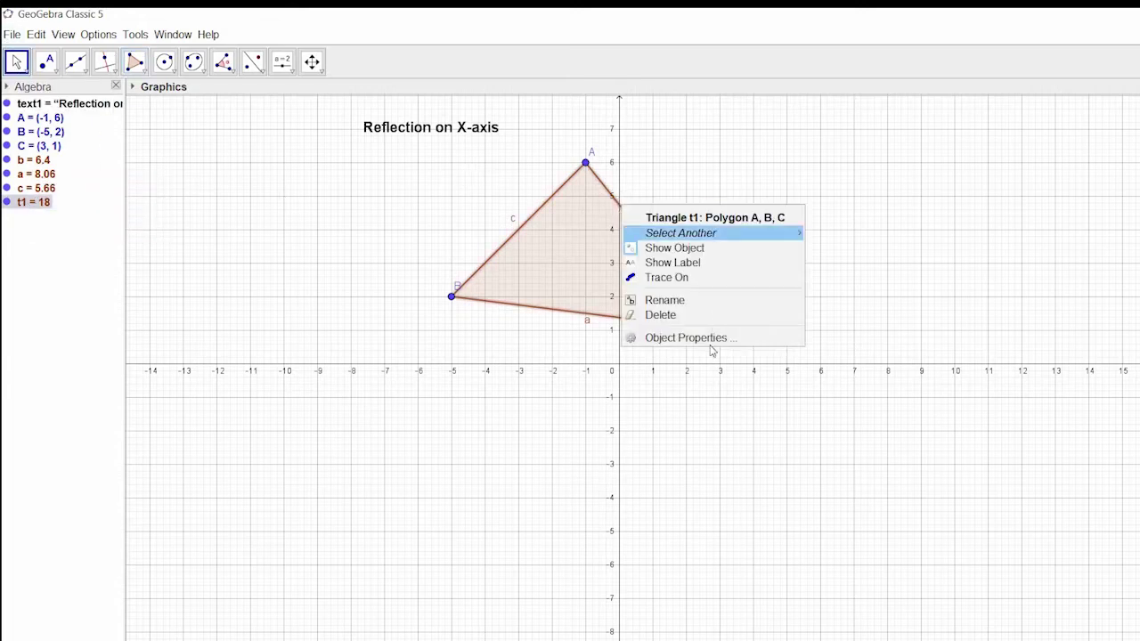
{"action": "left_click", "coordinate": [704, 338]}
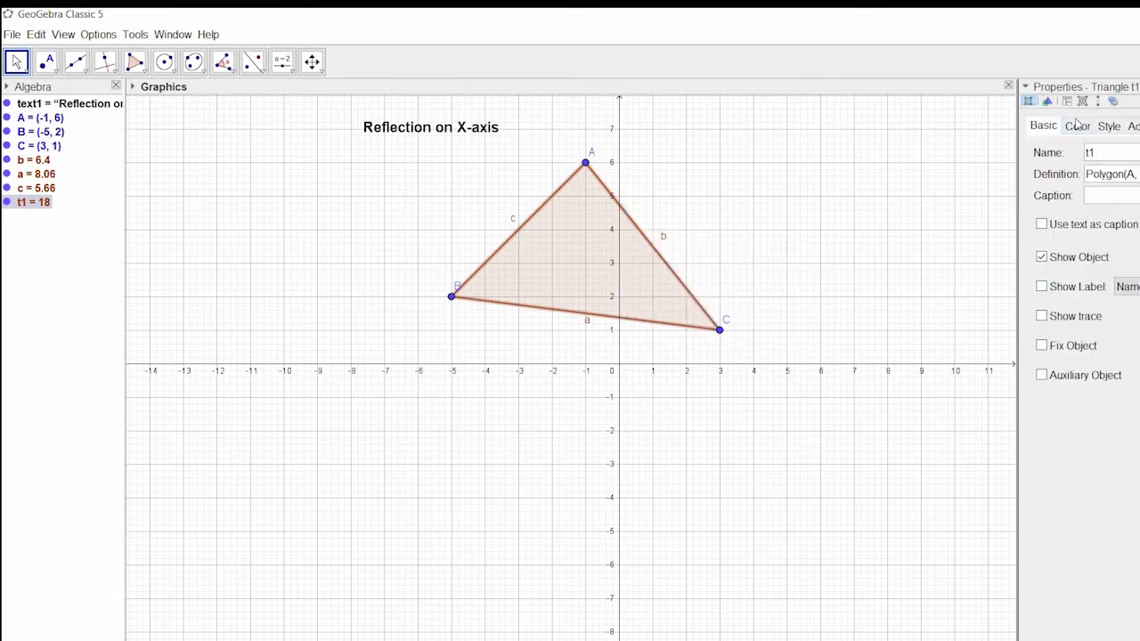
{"action": "left_click", "coordinate": [641, 241]}
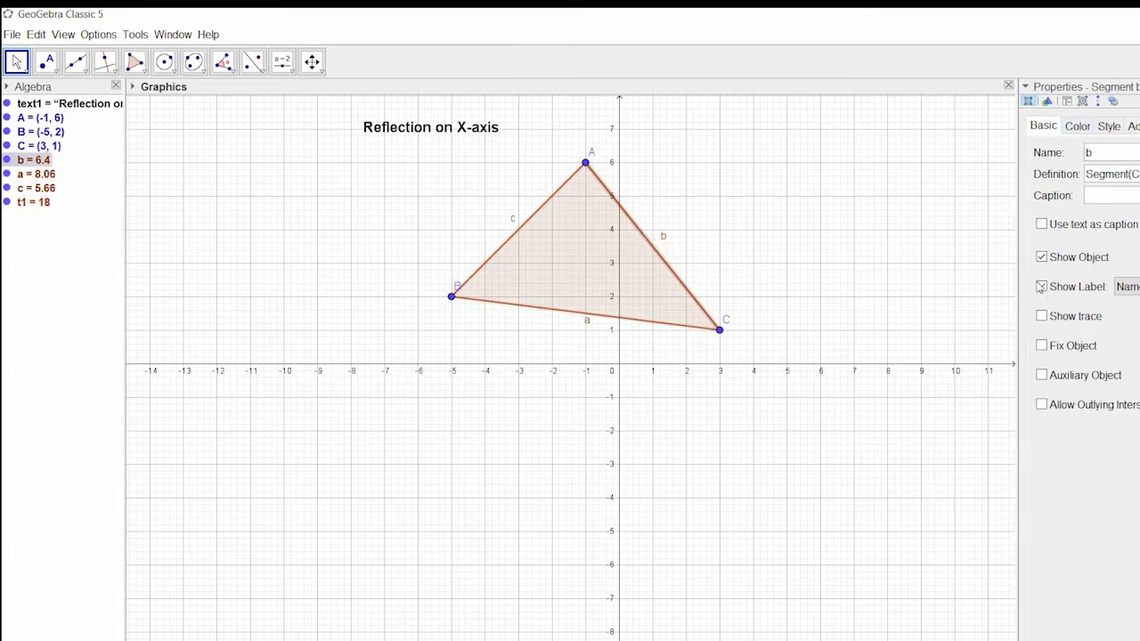
{"action": "key", "text": "ctrl+shift+g"}
{"action": "key", "text": "Tab"}
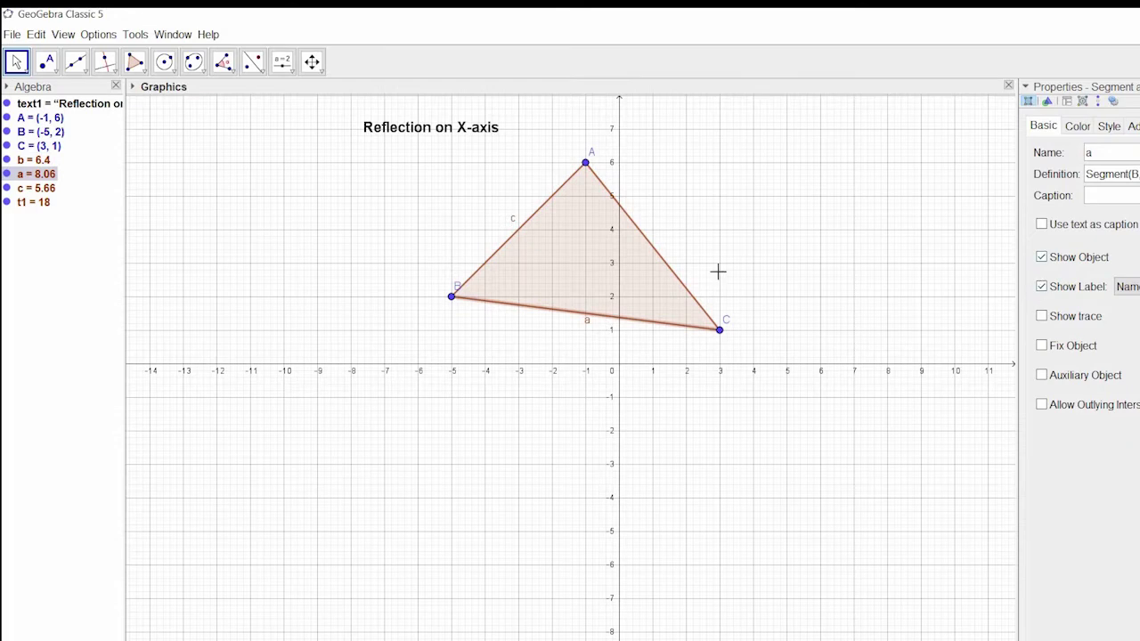
{"action": "key", "text": "ctrl+shift+g"}
{"action": "key", "text": "Tab"}
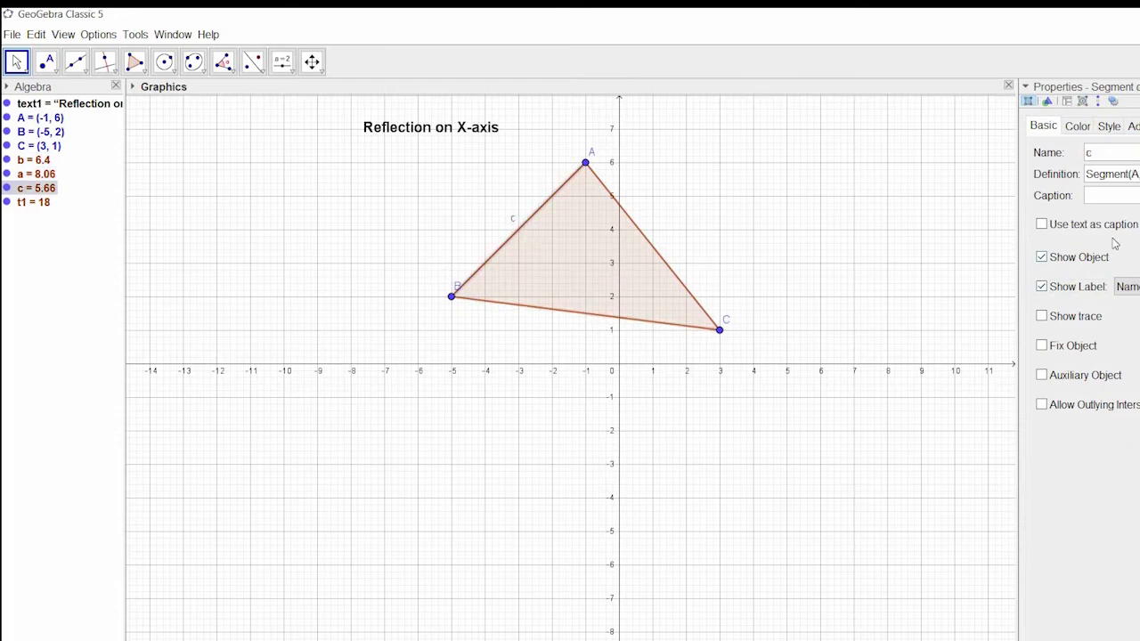
{"action": "left_click", "coordinate": [1042, 287]}
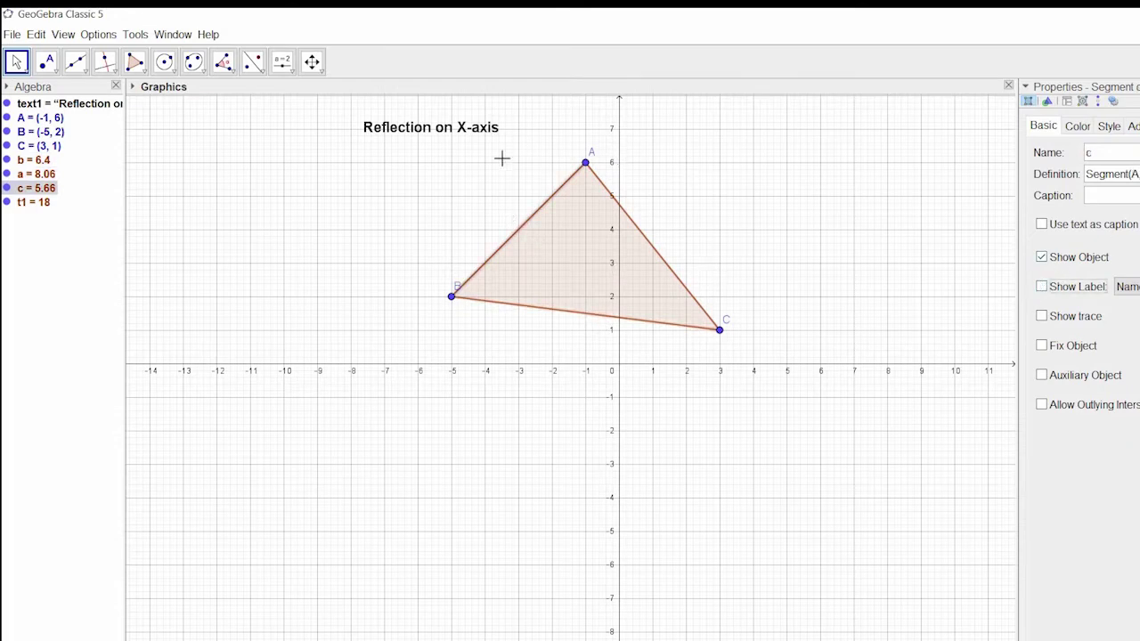
Colour side c and triangle t1 black and set the fill opacity to 0.
{"action": "left_click", "coordinate": [1077, 126]}
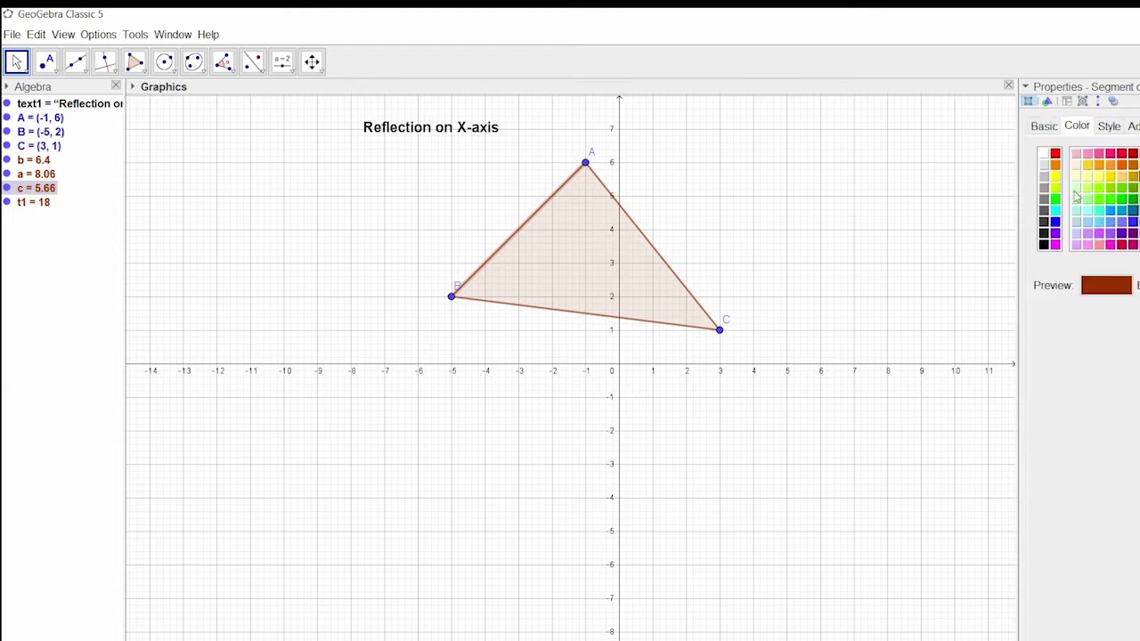
{"action": "left_click", "coordinate": [1043, 243]}
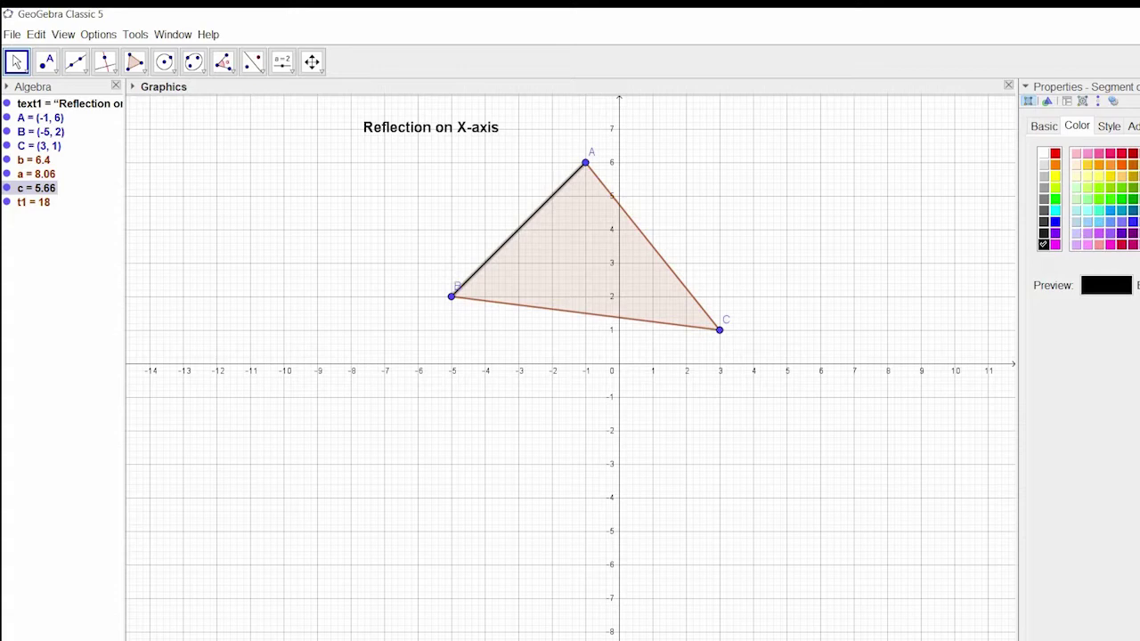
{"action": "left_click", "coordinate": [33, 203]}
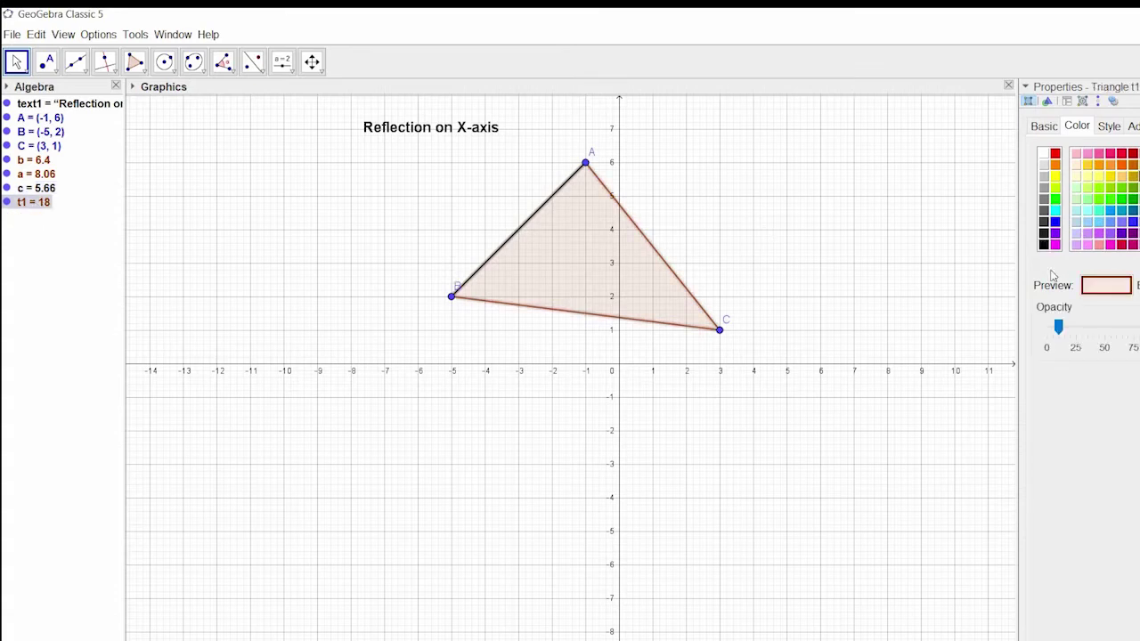
{"action": "left_click", "coordinate": [1044, 244]}
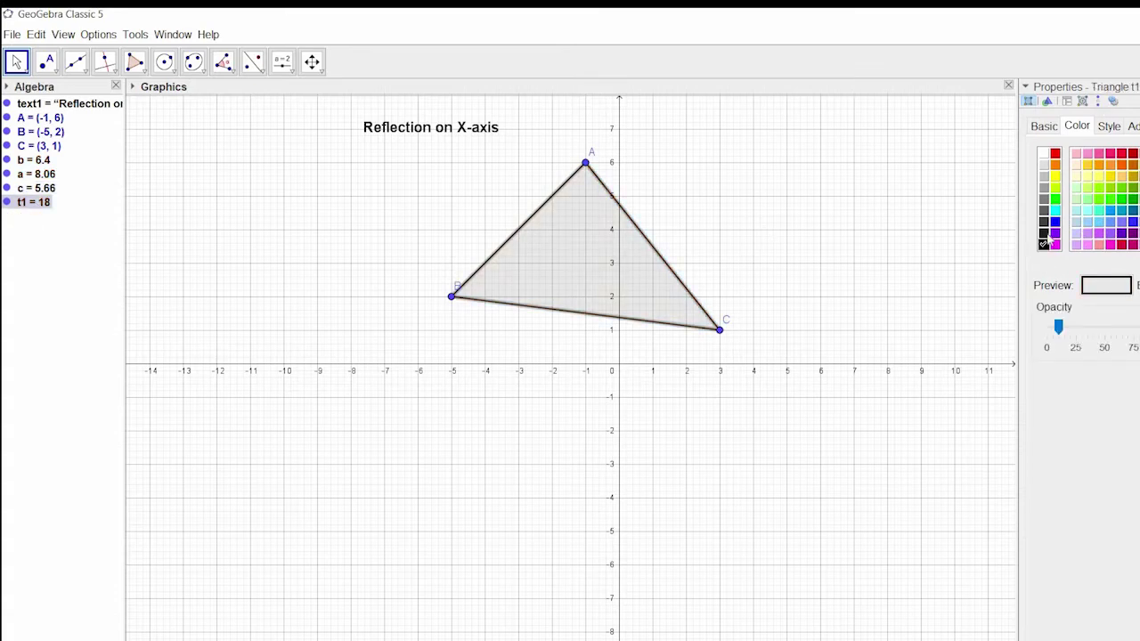
{"action": "left_click_drag", "start_coordinate": [1057, 328], "coordinate": [988, 317]}
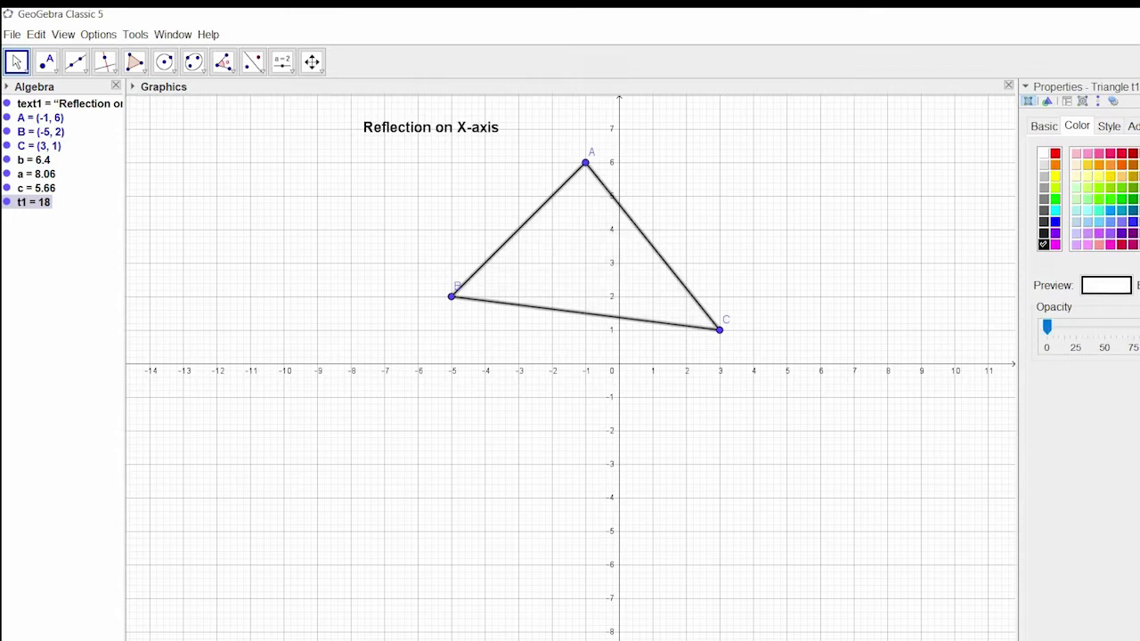
Colour points A, B and C black.
{"action": "key", "text": "Escape"}
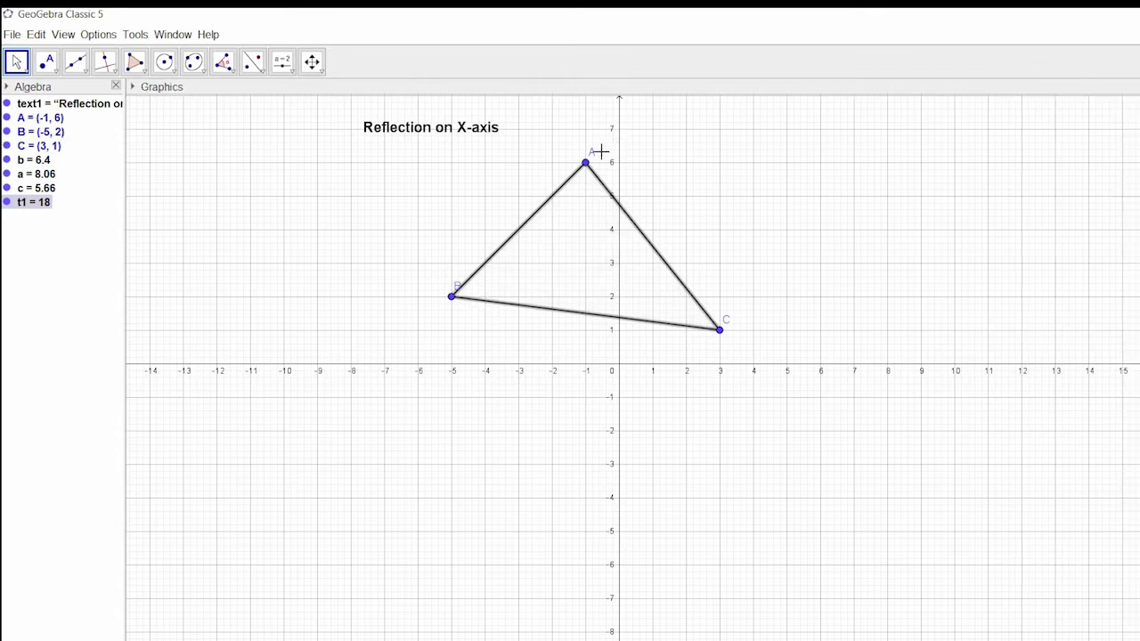
{"action": "right_click", "coordinate": [585, 165]}
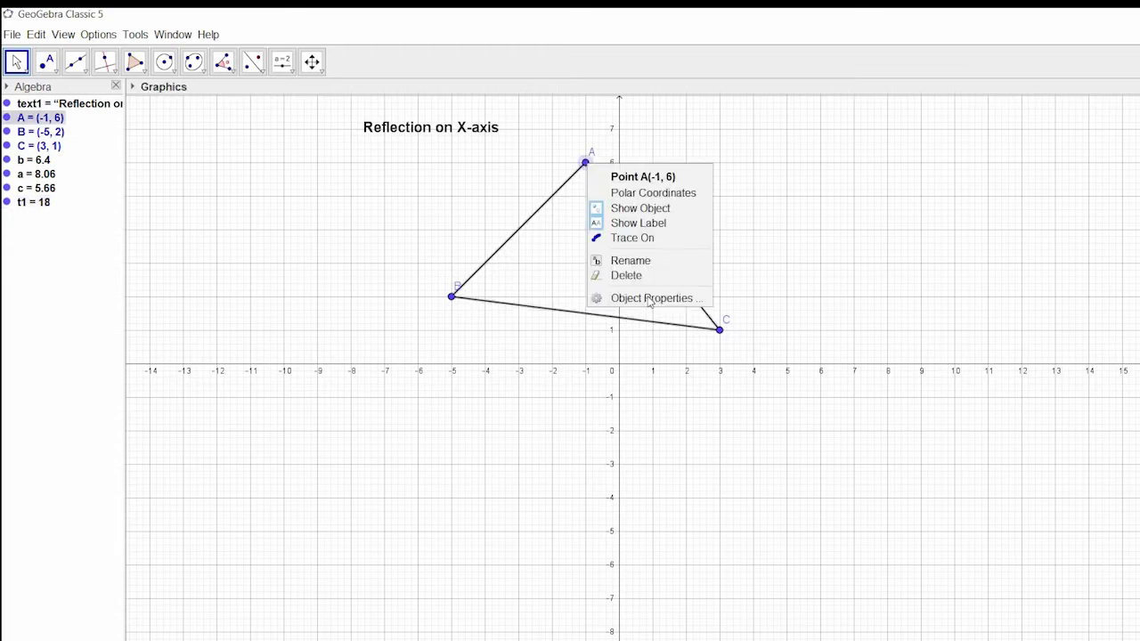
{"action": "left_click", "coordinate": [645, 300]}
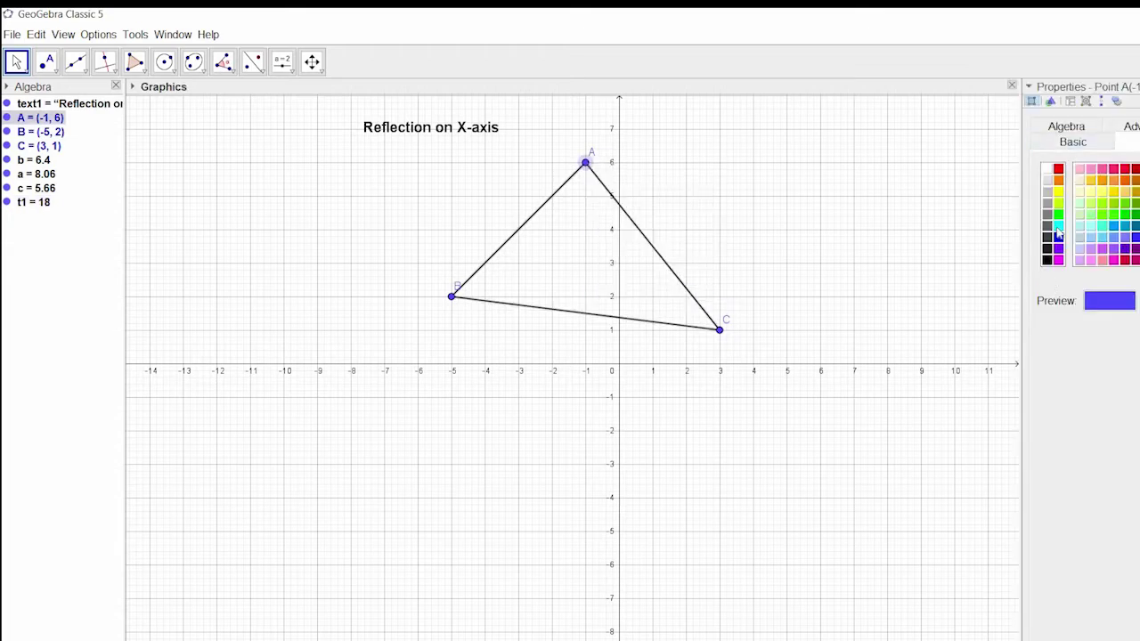
{"action": "left_click", "coordinate": [1047, 259]}
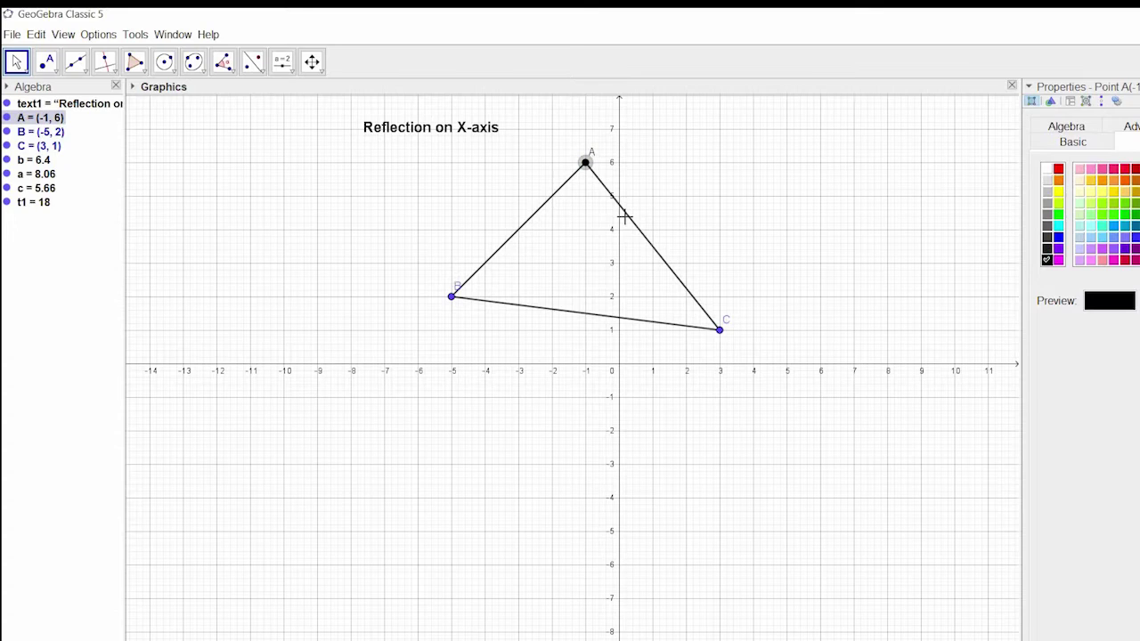
{"action": "key", "text": "Tab"}
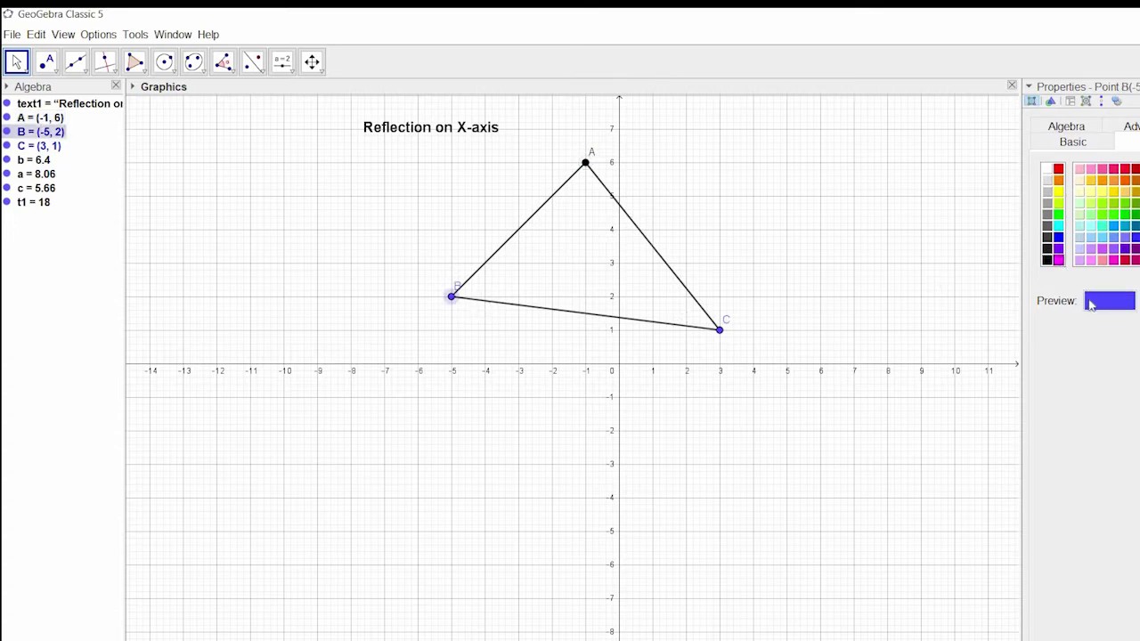
{"action": "left_click", "coordinate": [1047, 259]}
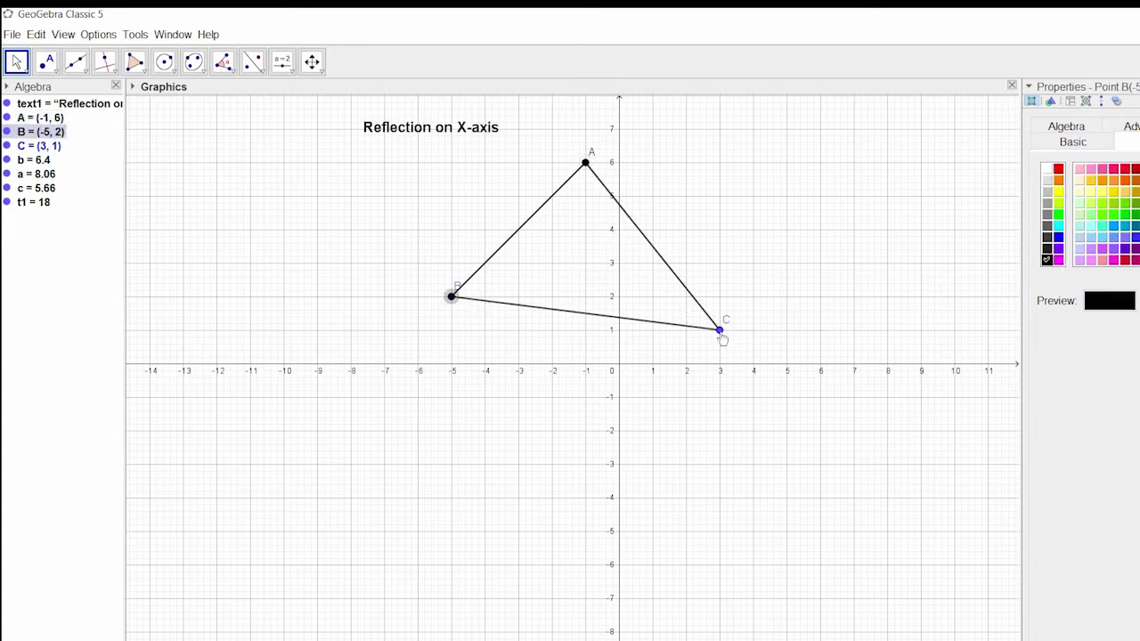
{"action": "key", "text": "Tab"}
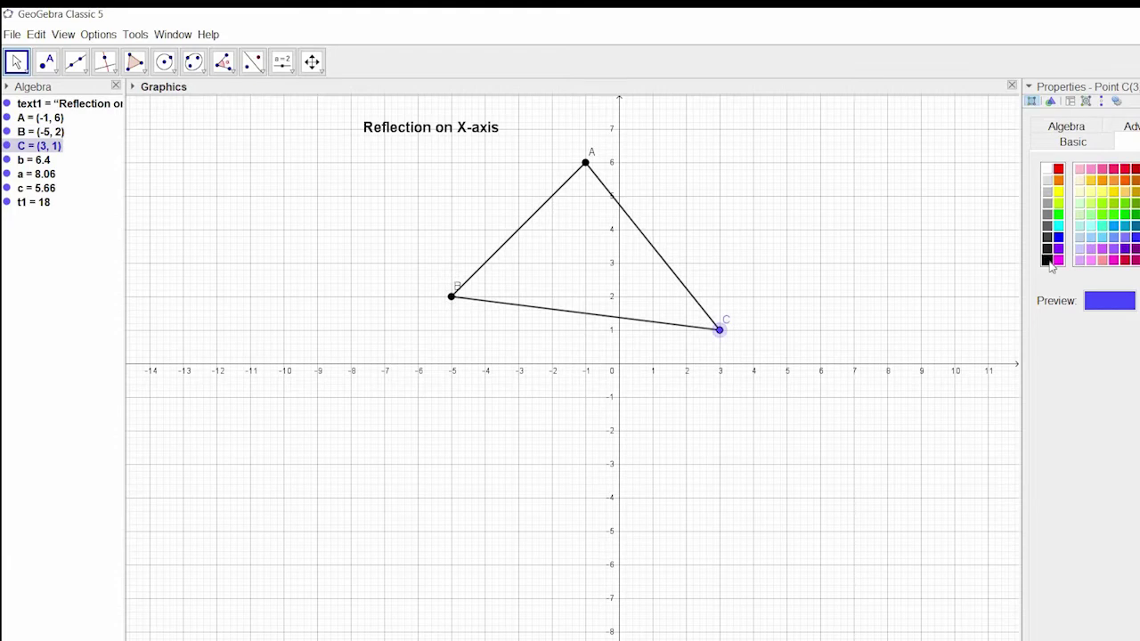
{"action": "left_click", "coordinate": [1047, 259]}
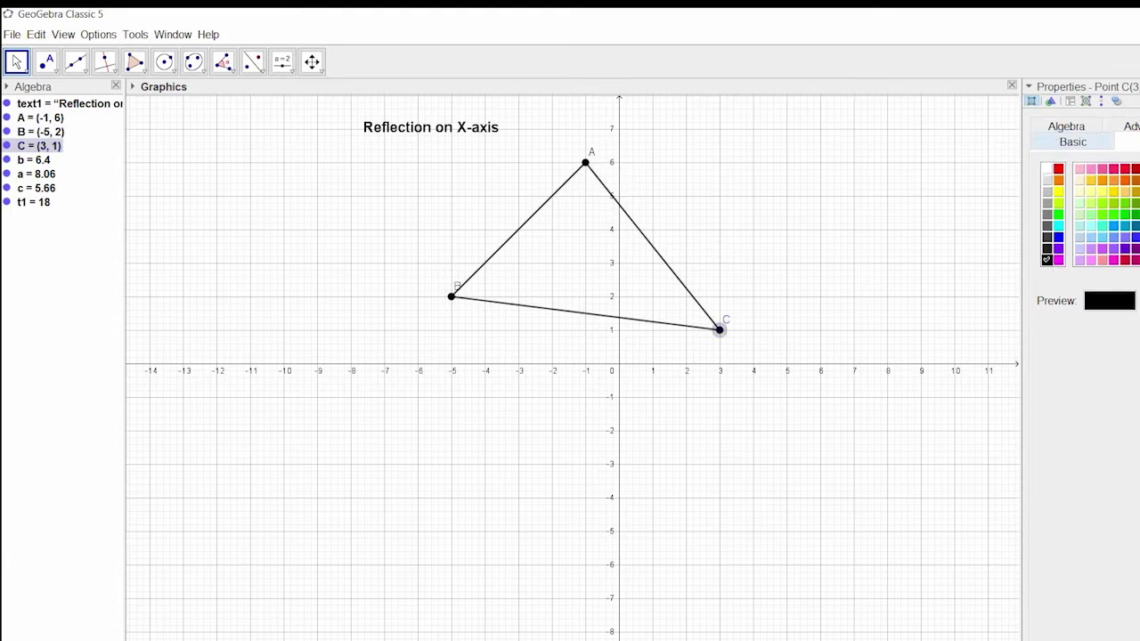
Set the labels of C, A and B to show Name & Value.
{"action": "left_click", "coordinate": [1072, 142]}
{"action": "left_click", "coordinate": [1127, 302]}
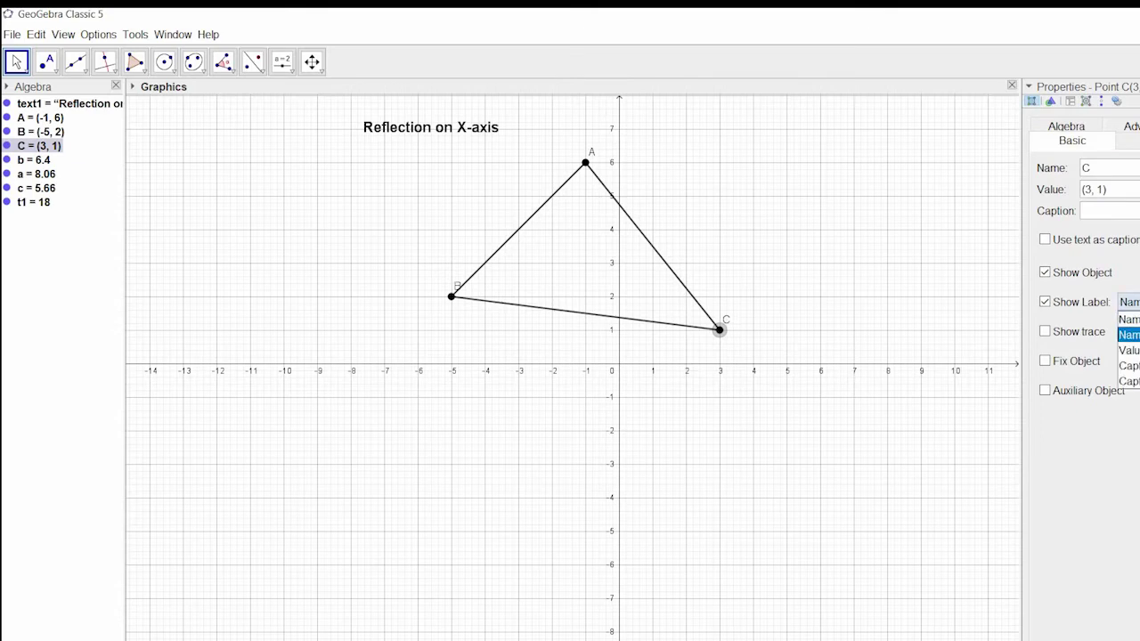
{"action": "left_click", "coordinate": [1126, 338]}
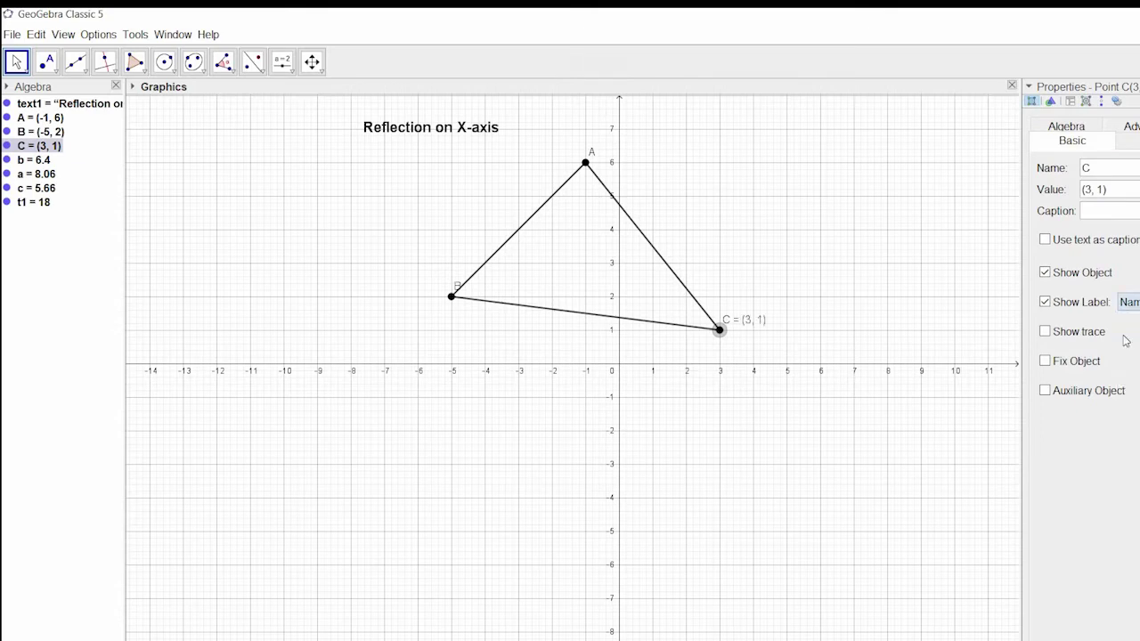
{"action": "left_click", "coordinate": [585, 162]}
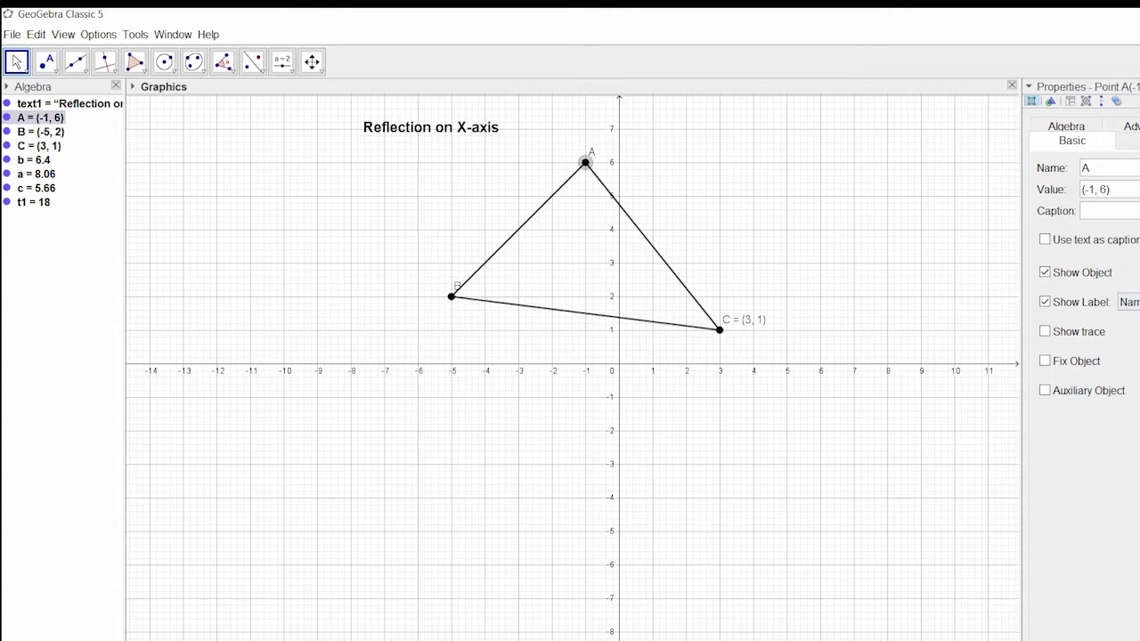
{"action": "left_click", "coordinate": [1127, 301]}
{"action": "key", "text": "Return"}
{"action": "left_click", "coordinate": [451, 297]}
{"action": "left_click", "coordinate": [1127, 301]}
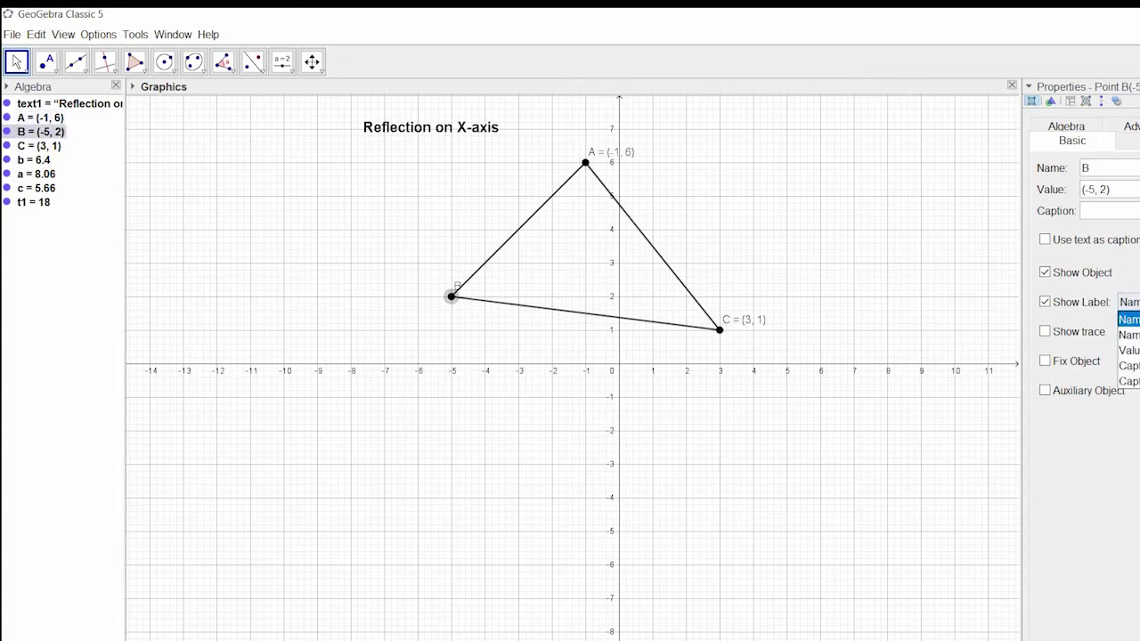
{"action": "key", "text": "Down"}
{"action": "key", "text": "Return"}
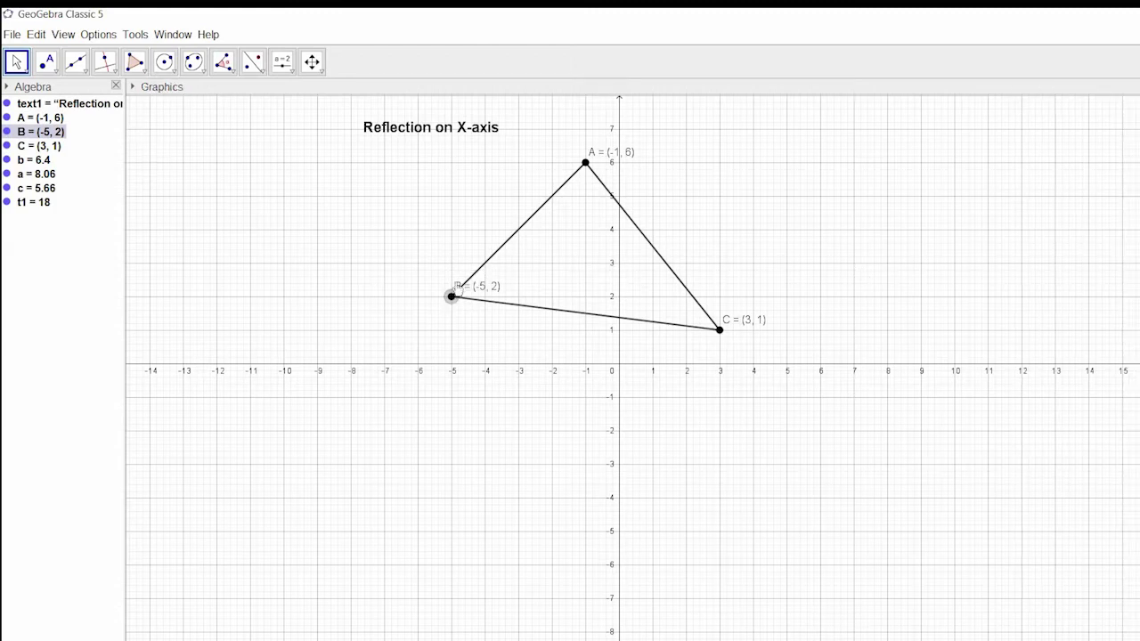
Drag the coordinate labels of B and A to the upper-left of their points.
{"action": "left_click_drag", "start_coordinate": [472, 286], "coordinate": [402, 301]}
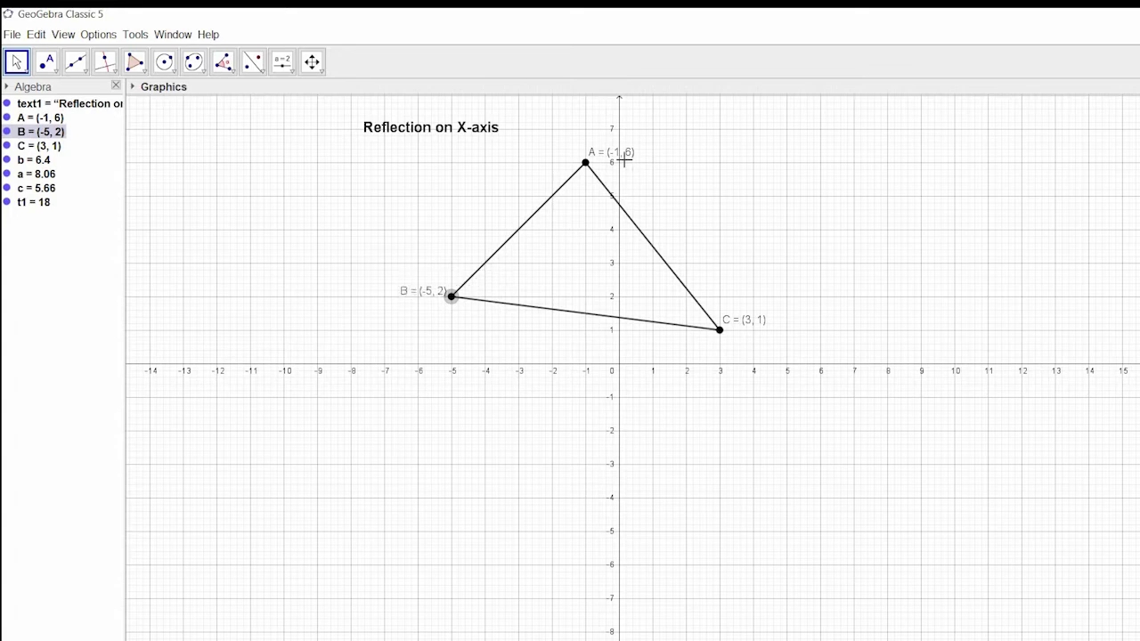
{"action": "left_click_drag", "start_coordinate": [592, 152], "coordinate": [537, 153]}
Reflect triangle t1 about the x-axis to create A'B'C'.
{"action": "left_click", "coordinate": [49, 202]}
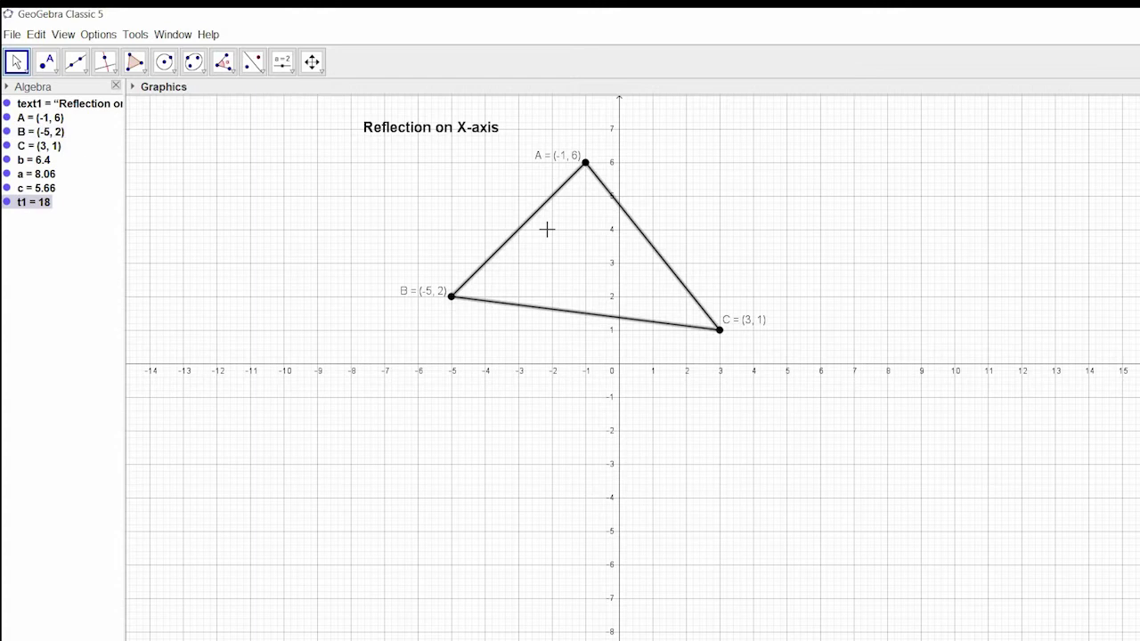
{"action": "left_click", "coordinate": [261, 71]}
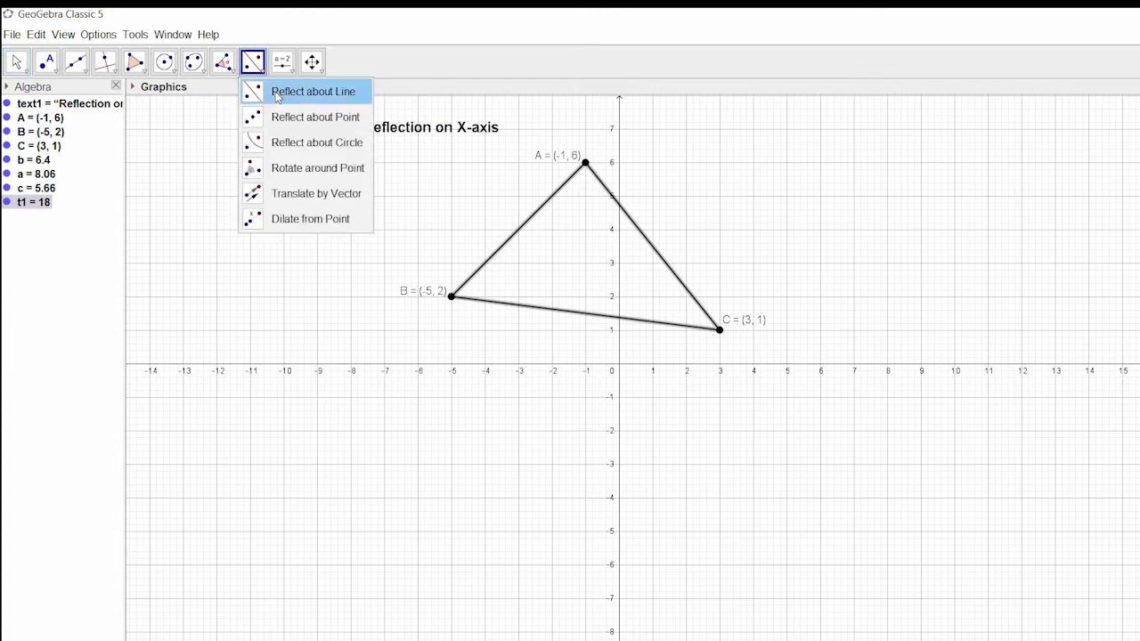
{"action": "left_click", "coordinate": [277, 93]}
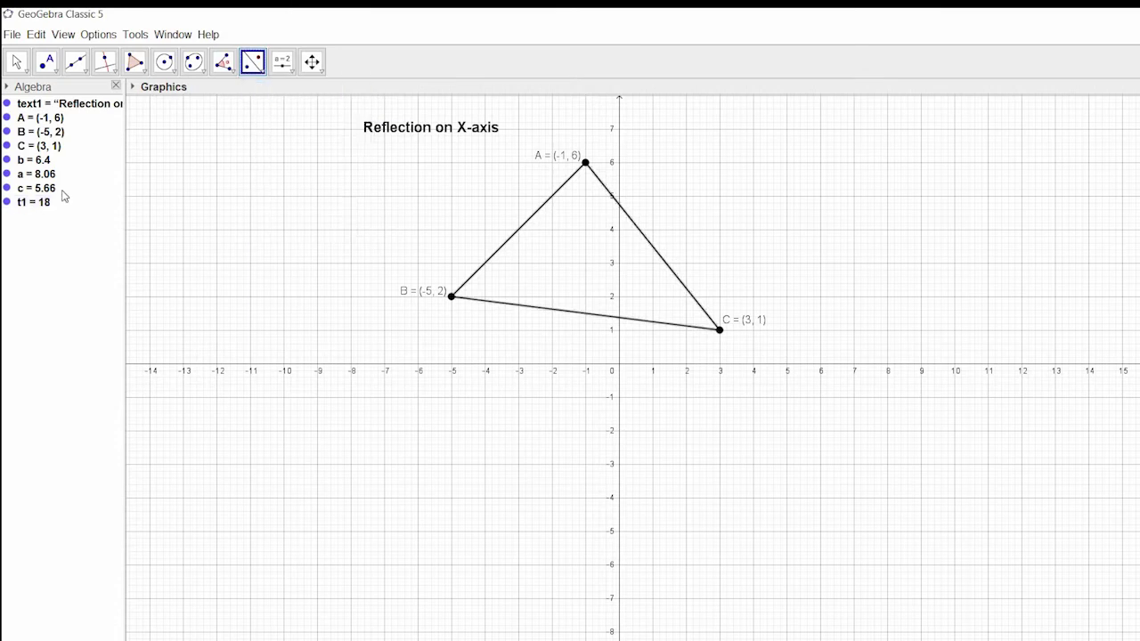
{"action": "left_click", "coordinate": [28, 207]}
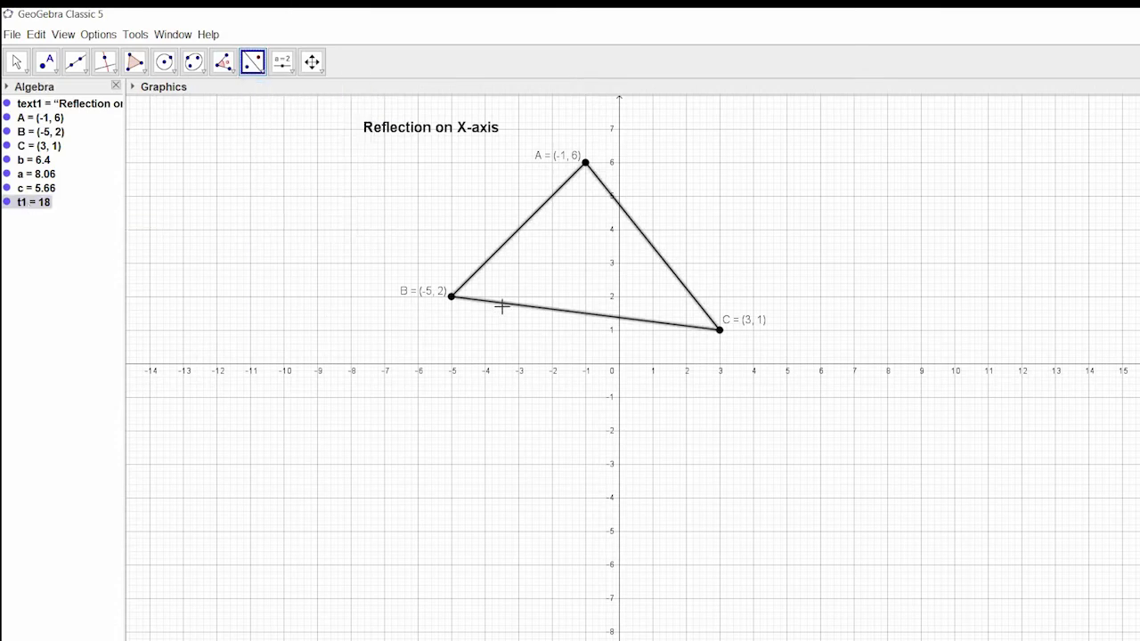
{"action": "left_click", "coordinate": [561, 370]}
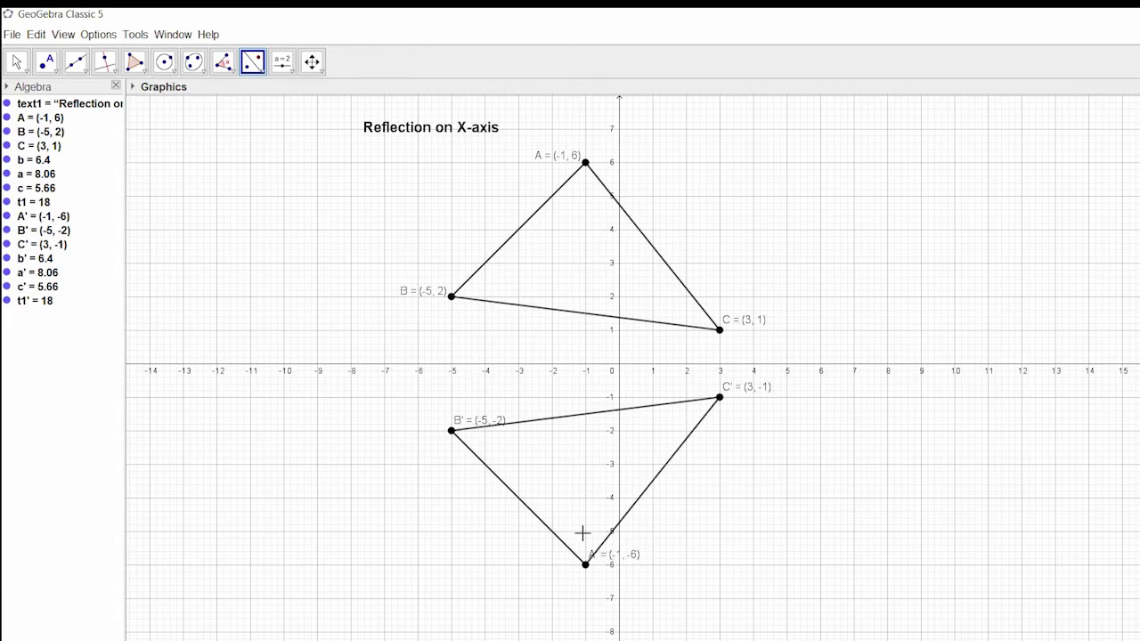
Move the A', C' and B' labels below their points.
{"action": "key", "text": "Escape"}
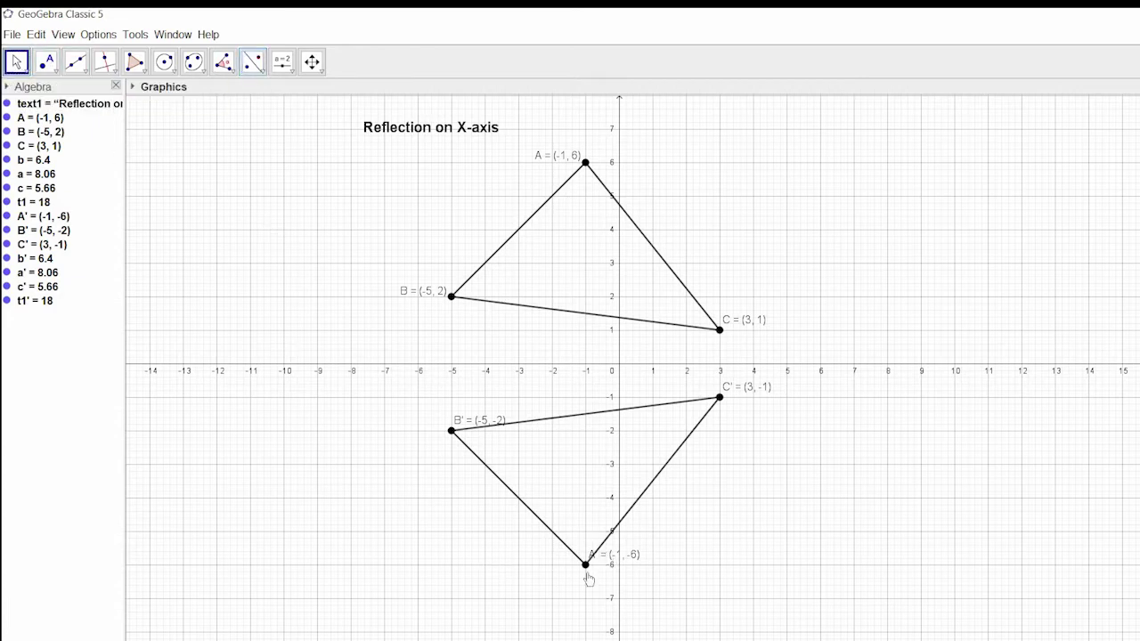
{"action": "left_click_drag", "start_coordinate": [599, 558], "coordinate": [563, 584]}
{"action": "left_click_drag", "start_coordinate": [730, 396], "coordinate": [729, 433]}
{"action": "left_click_drag", "start_coordinate": [454, 418], "coordinate": [372, 498]}
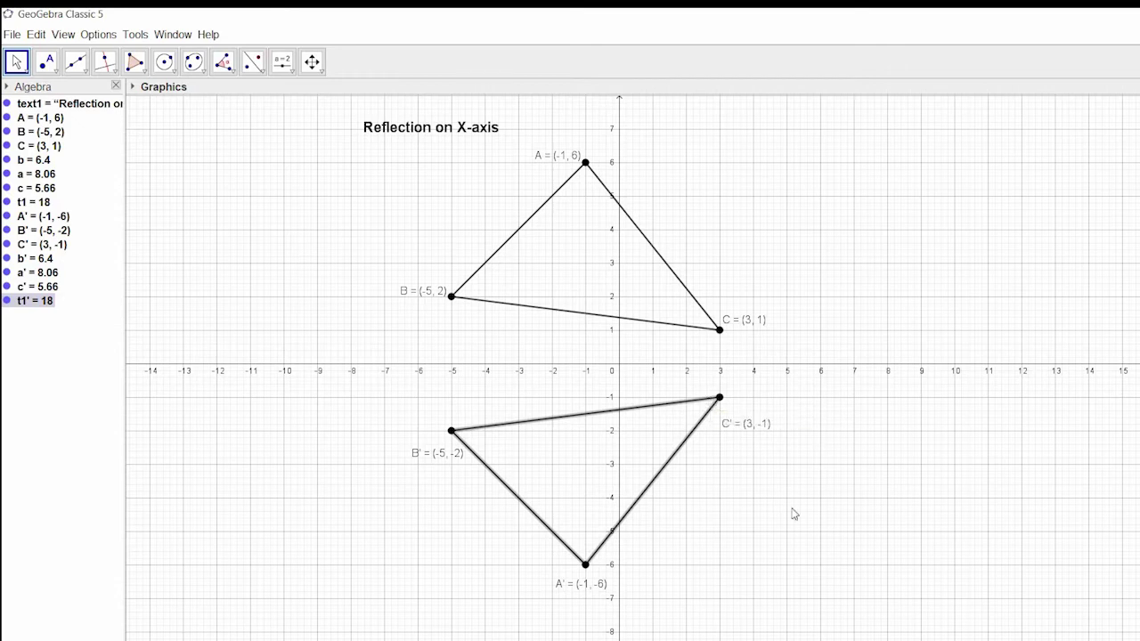
Colour triangle t1' a darker grey with about 50% fill opacity.
{"action": "right_click", "coordinate": [710, 399]}
{"action": "left_click", "coordinate": [776, 531]}
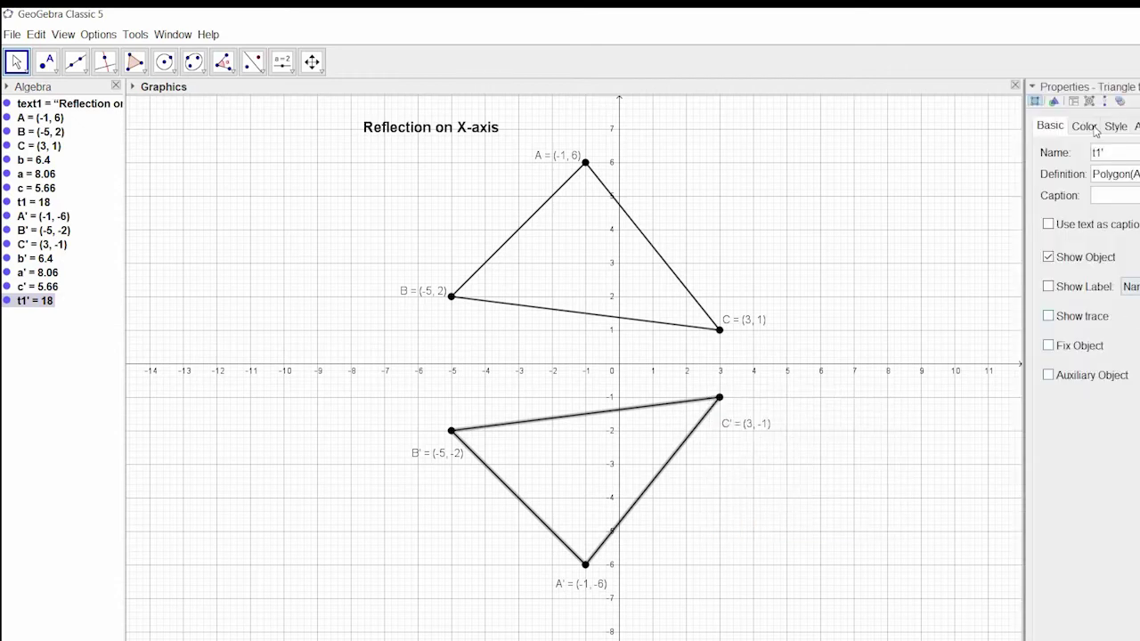
{"action": "left_click", "coordinate": [1084, 126]}
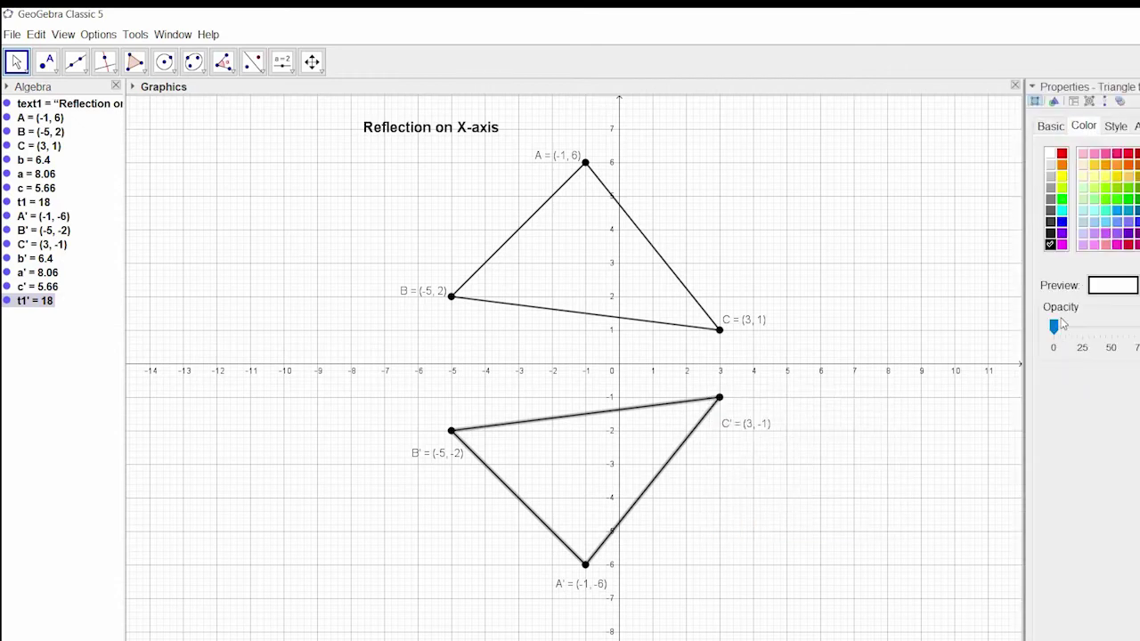
{"action": "left_click", "coordinate": [1050, 165]}
{"action": "left_click", "coordinate": [1051, 187]}
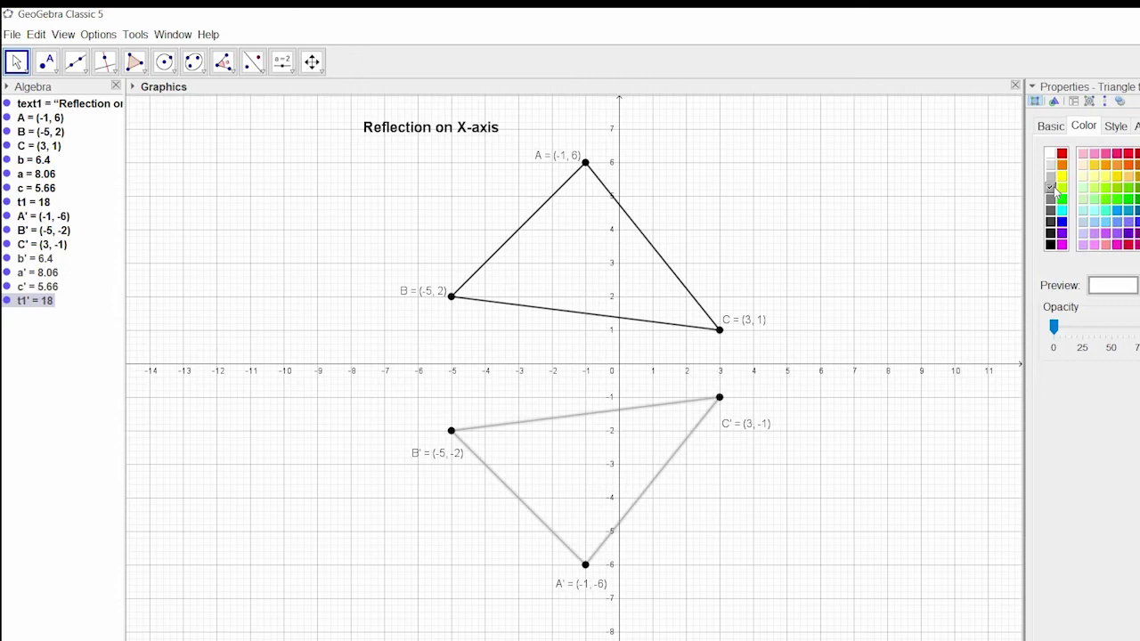
{"action": "left_click_drag", "start_coordinate": [1053, 327], "coordinate": [1136, 337]}
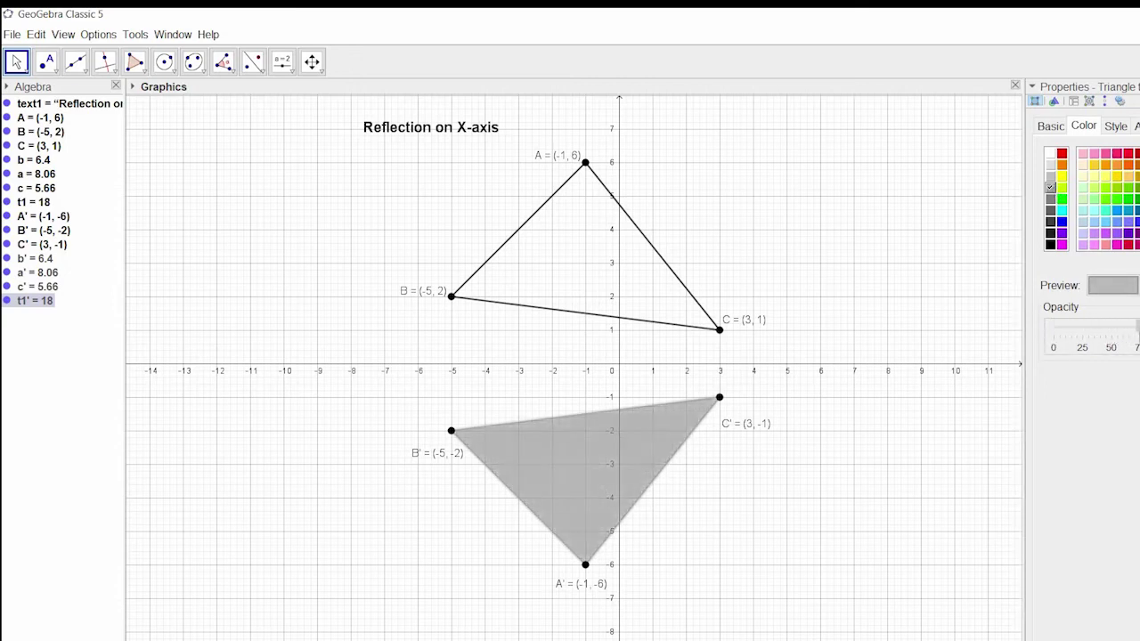
{"action": "left_click", "coordinate": [720, 399]}
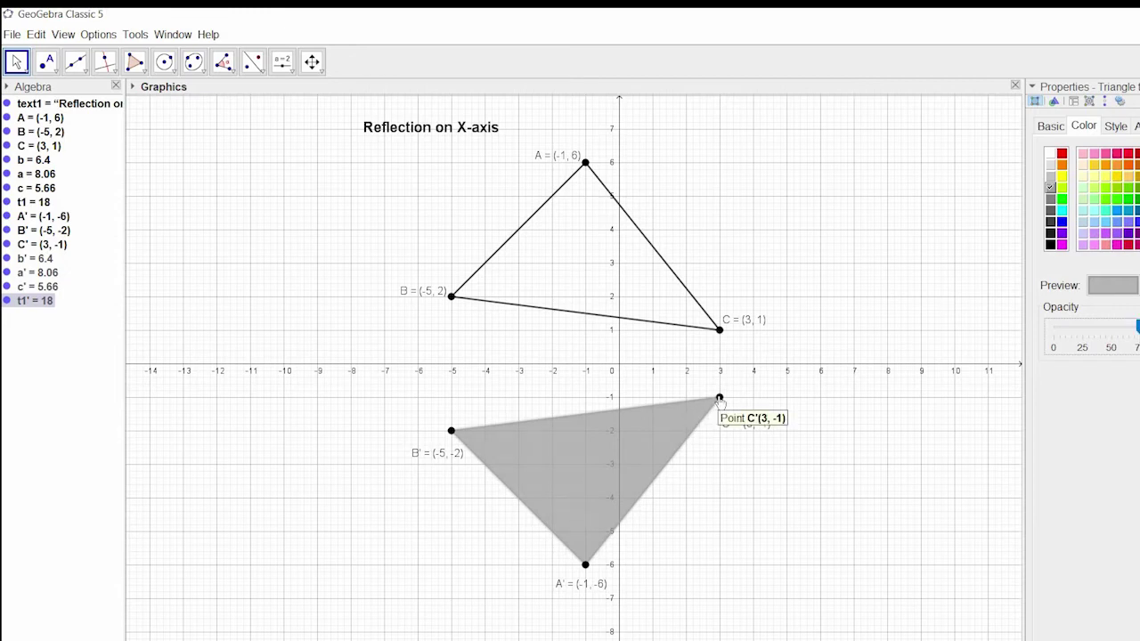
Colour reflected points A', C' and B' red.
{"action": "left_click", "coordinate": [1052, 204]}
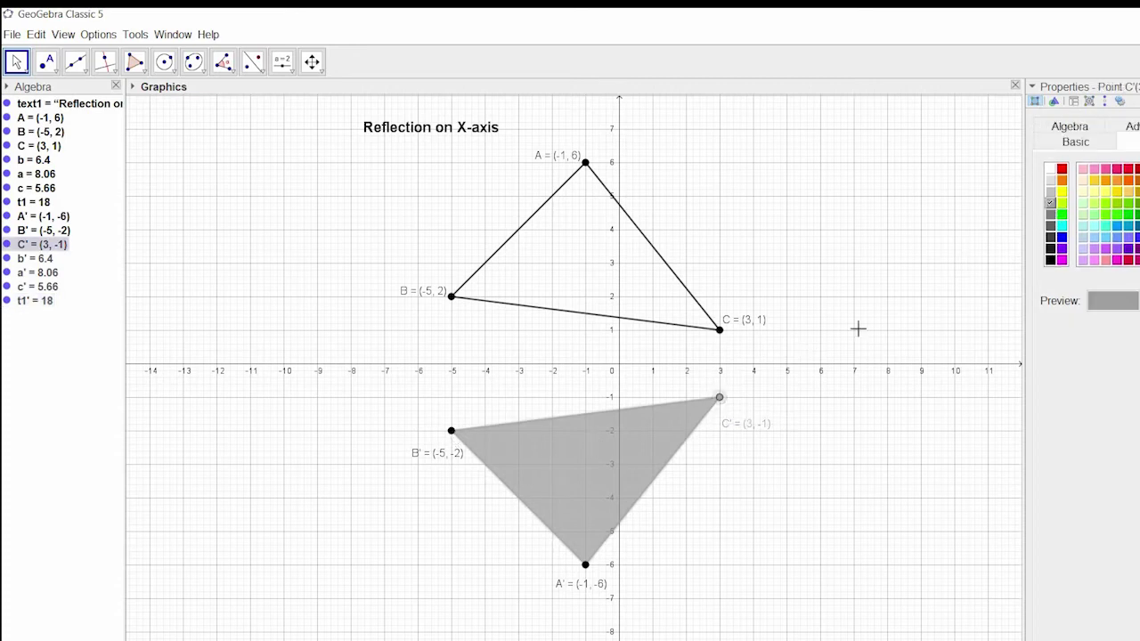
{"action": "key", "text": "shift+Tab"}
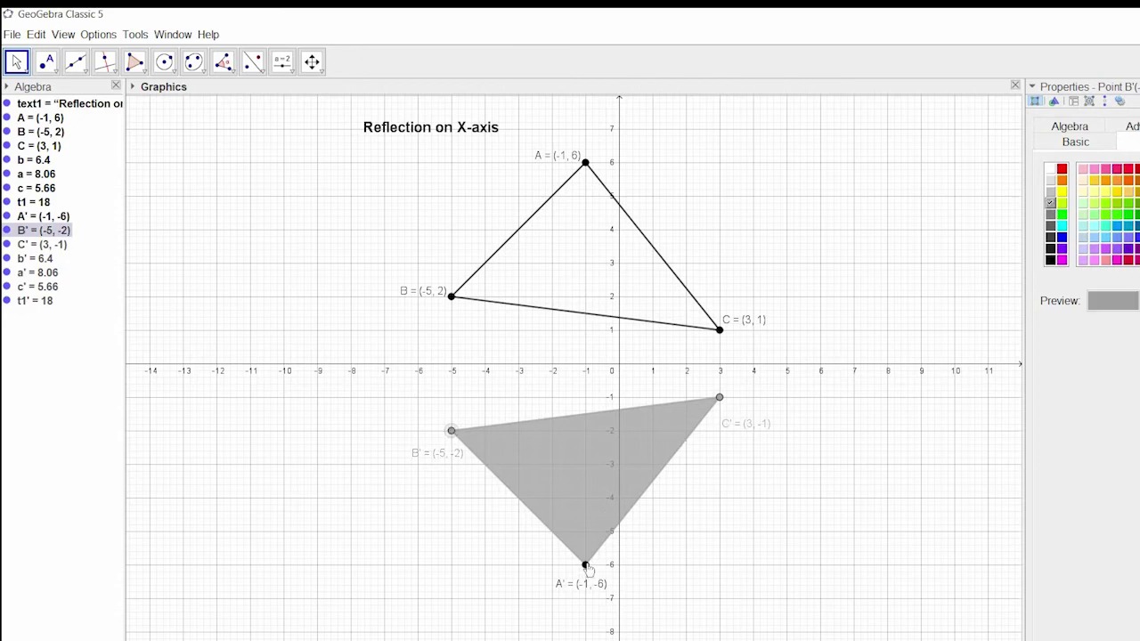
{"action": "key", "text": "shift+Tab"}
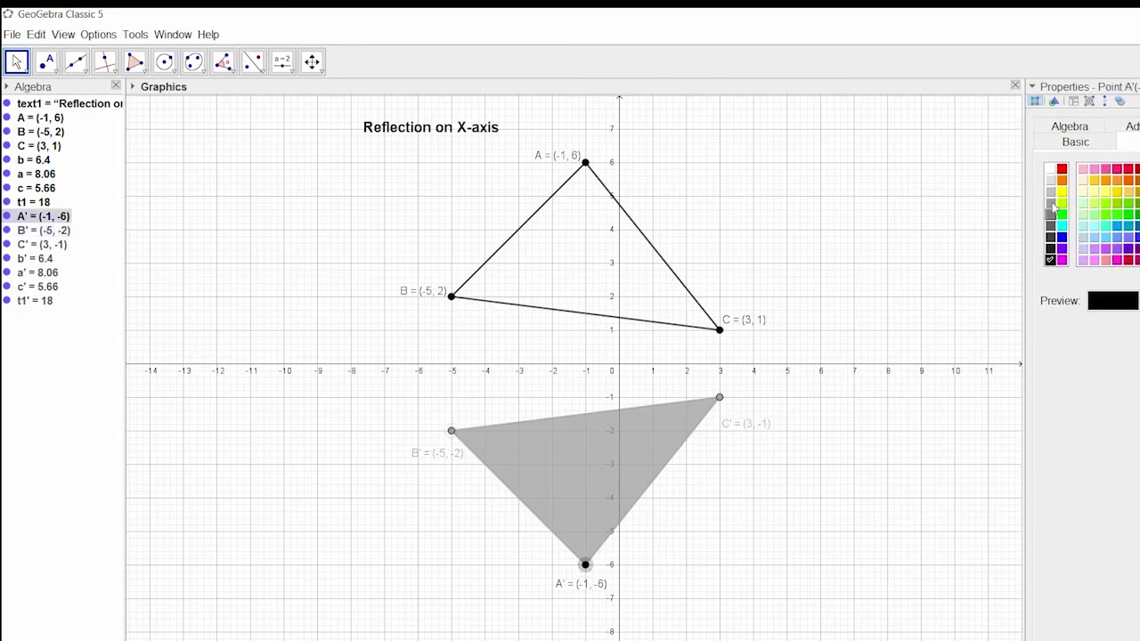
{"action": "left_click", "coordinate": [1052, 204]}
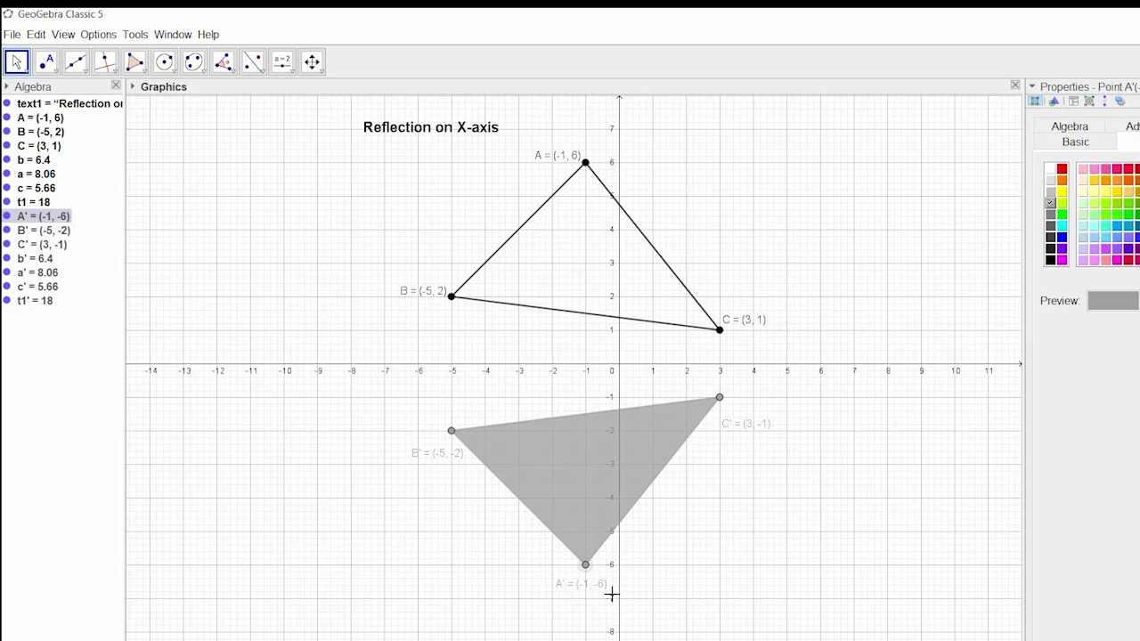
{"action": "left_click", "coordinate": [1061, 169]}
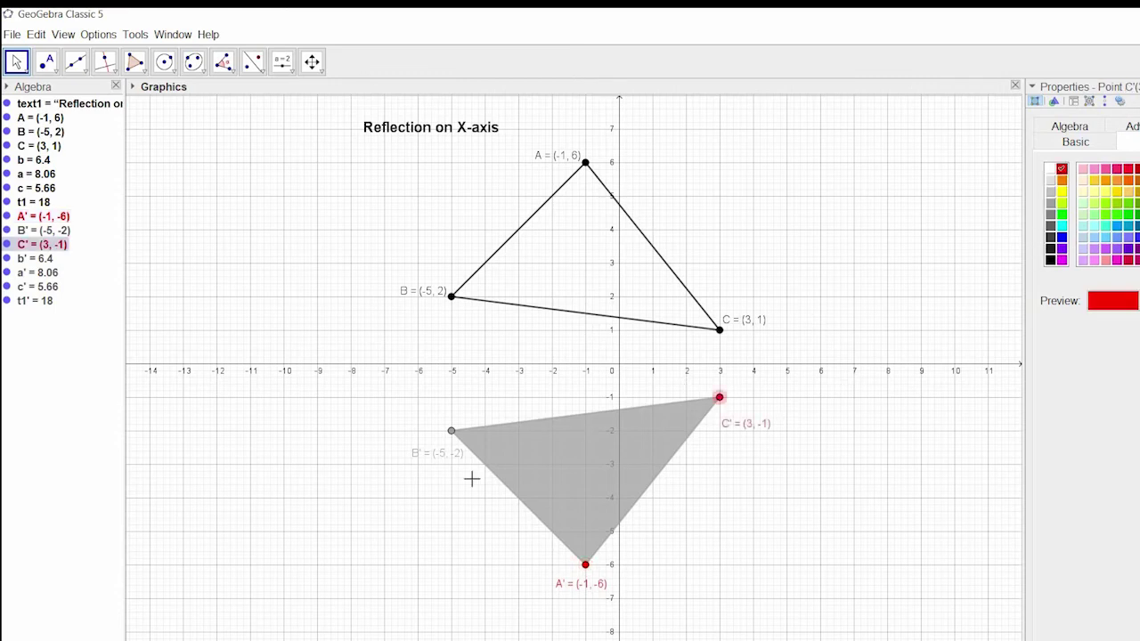
{"action": "left_click", "coordinate": [1061, 169]}
{"action": "left_click", "coordinate": [451, 432]}
{"action": "left_click", "coordinate": [1061, 169]}
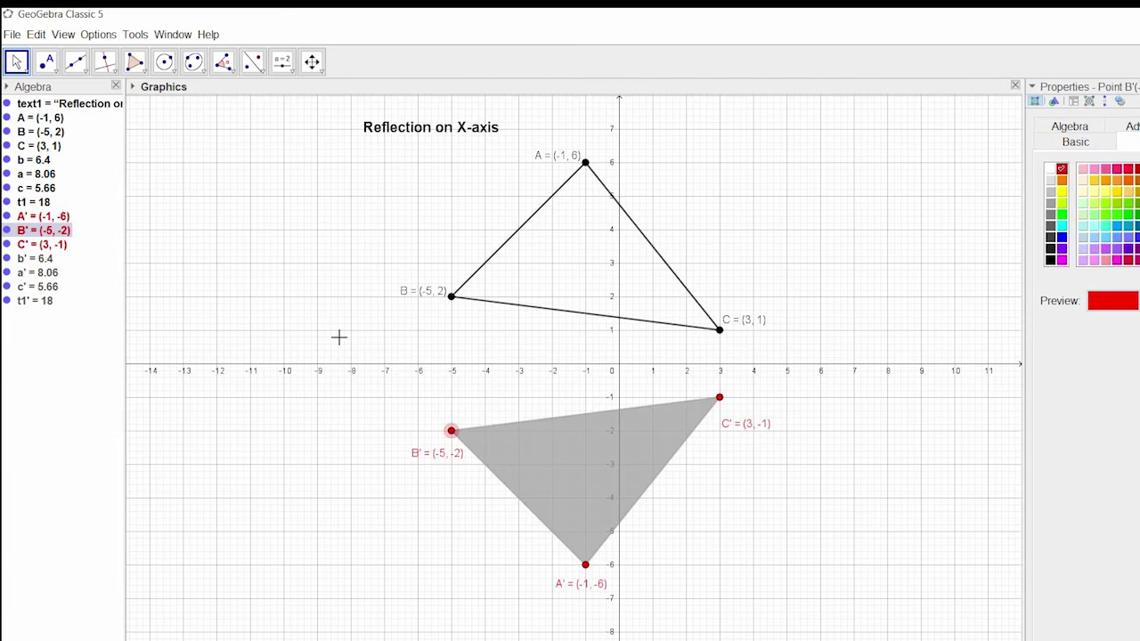
Fill triangle t1' red at about 25% opacity and close the properties panel.
{"action": "left_click", "coordinate": [570, 472]}
{"action": "left_click", "coordinate": [1061, 153]}
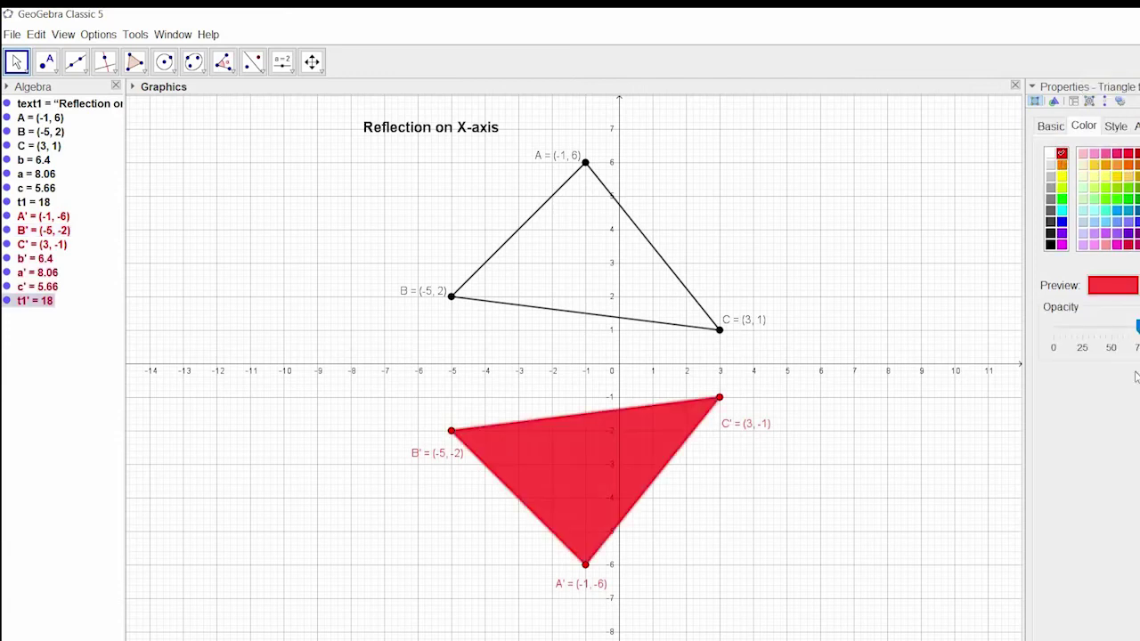
{"action": "left_click_drag", "start_coordinate": [1136, 326], "coordinate": [1086, 342]}
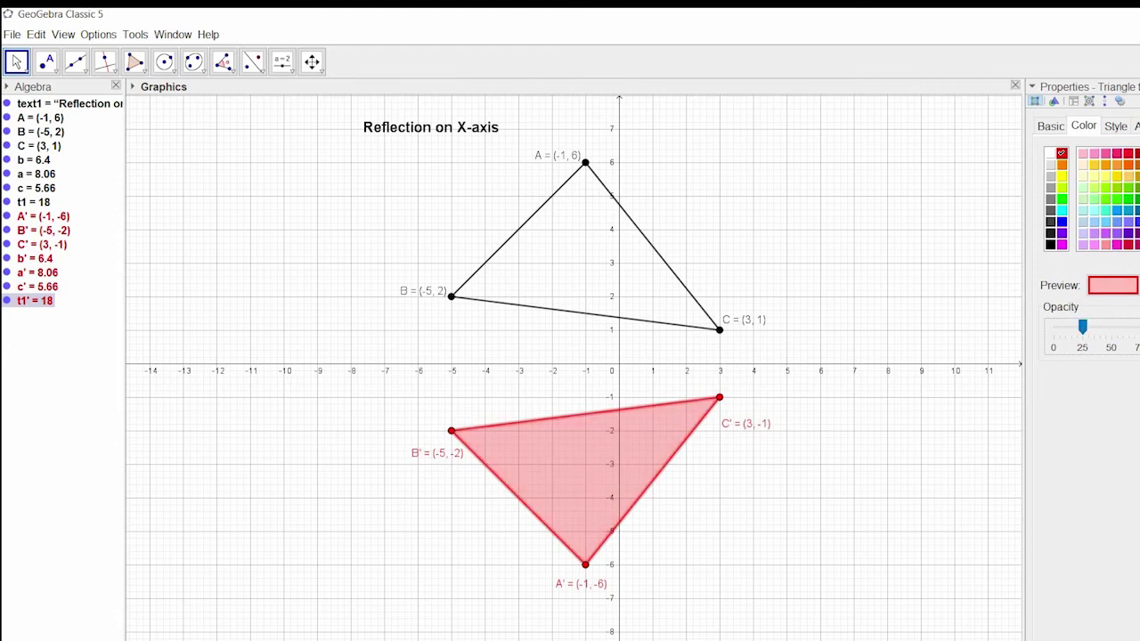
{"action": "key", "text": "Escape"}
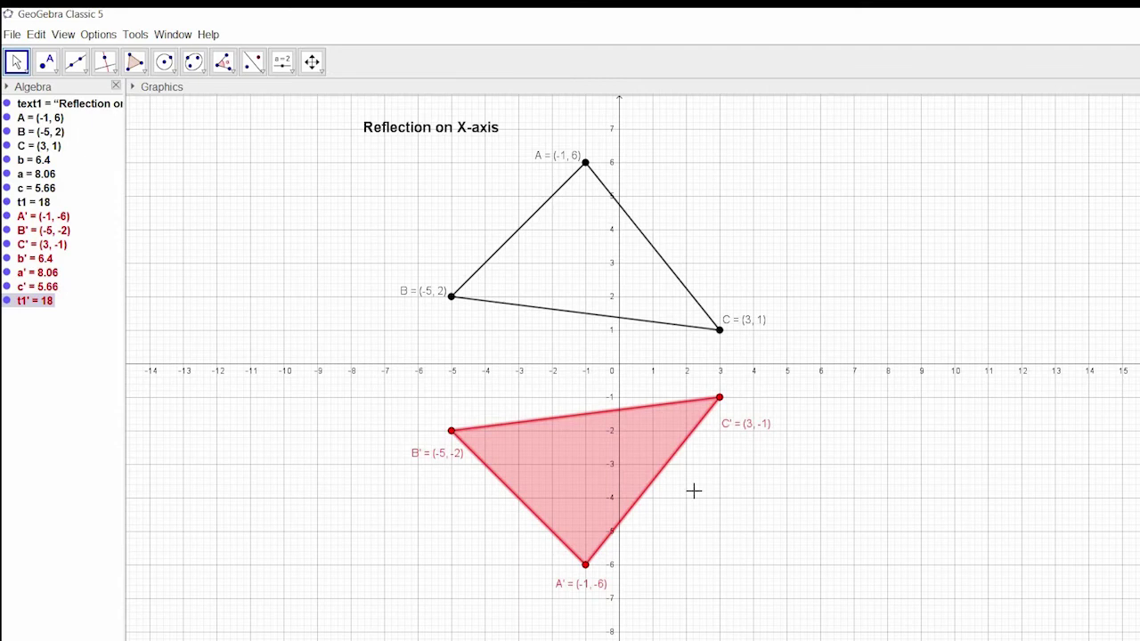
Draw vertical segments A–A', B–B' and C–C', undoing a stray segment to point D.
{"action": "left_click", "coordinate": [65, 85]}
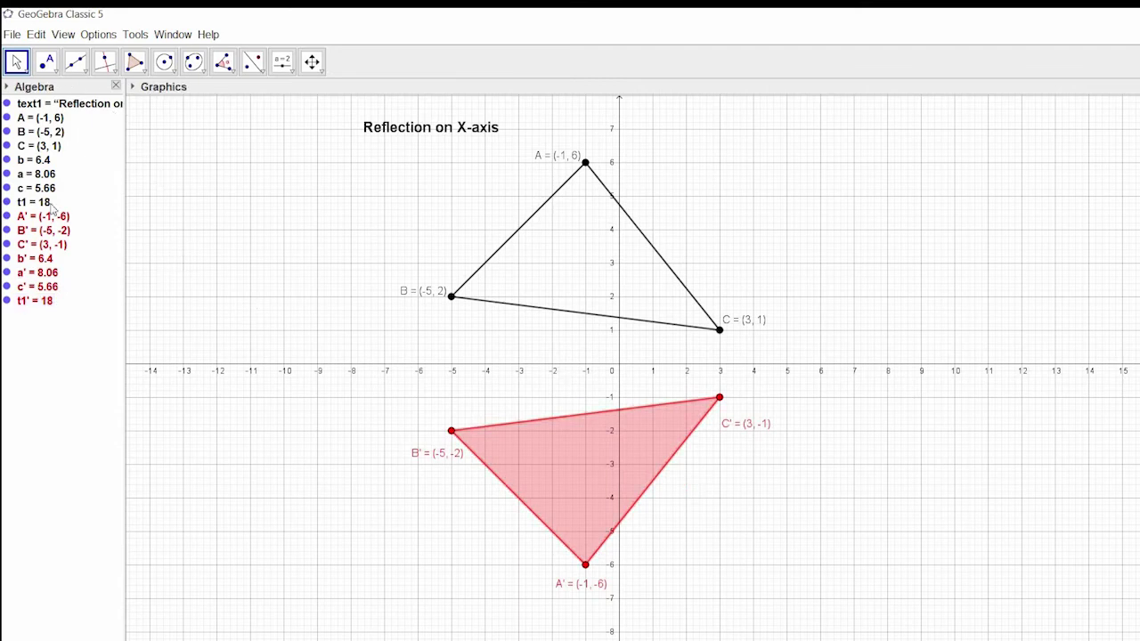
{"action": "left_click", "coordinate": [87, 71]}
{"action": "left_click", "coordinate": [82, 119]}
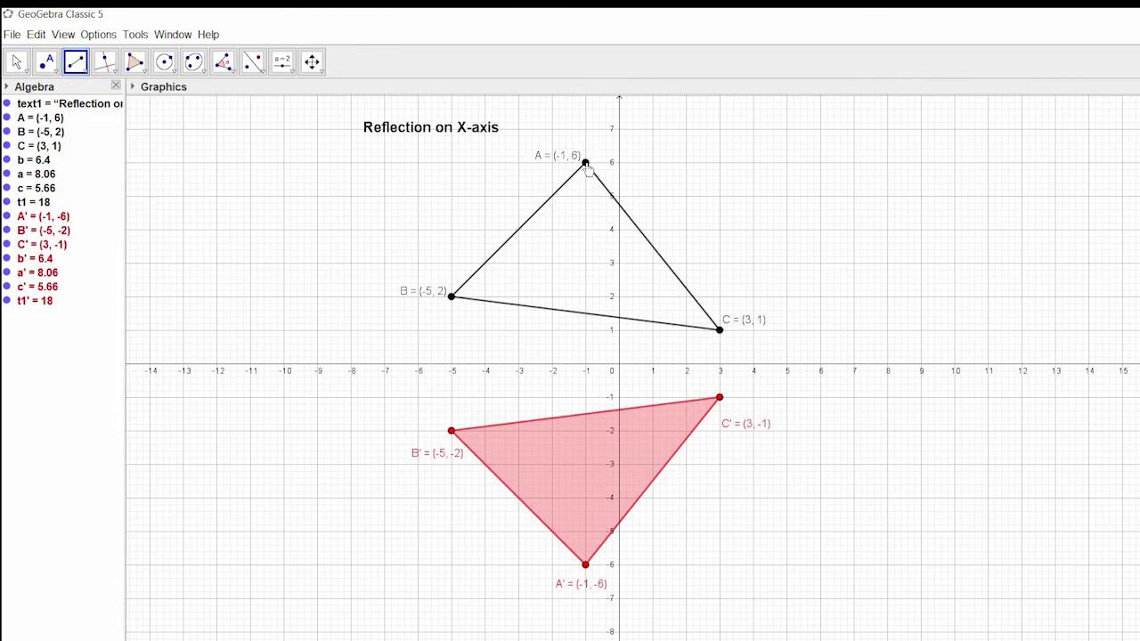
{"action": "left_click", "coordinate": [586, 164]}
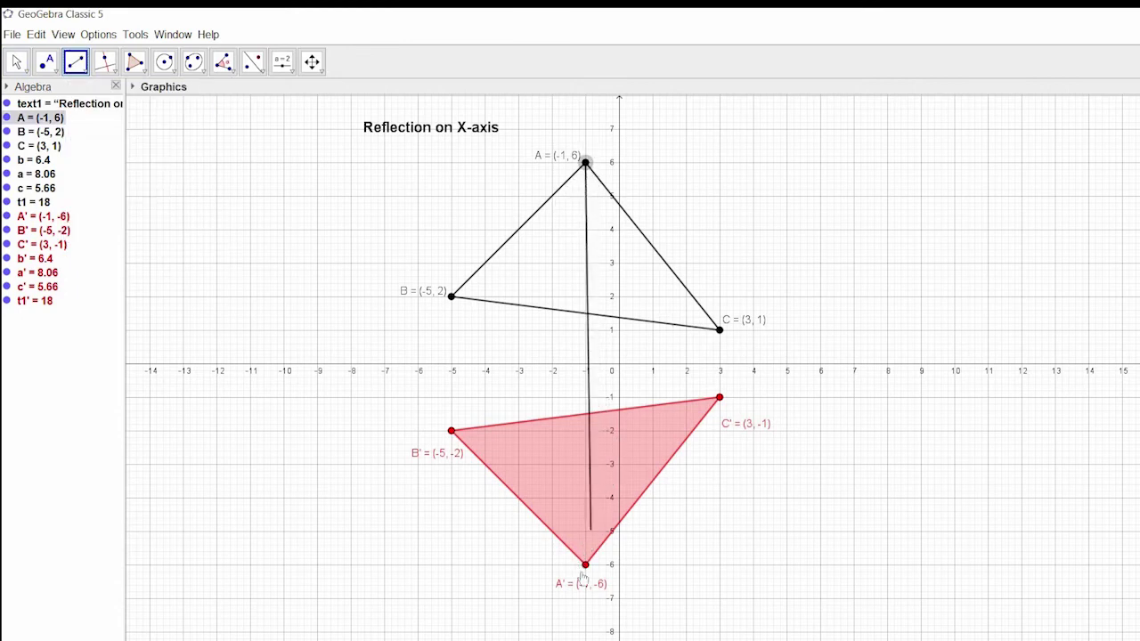
{"action": "left_click", "coordinate": [587, 568]}
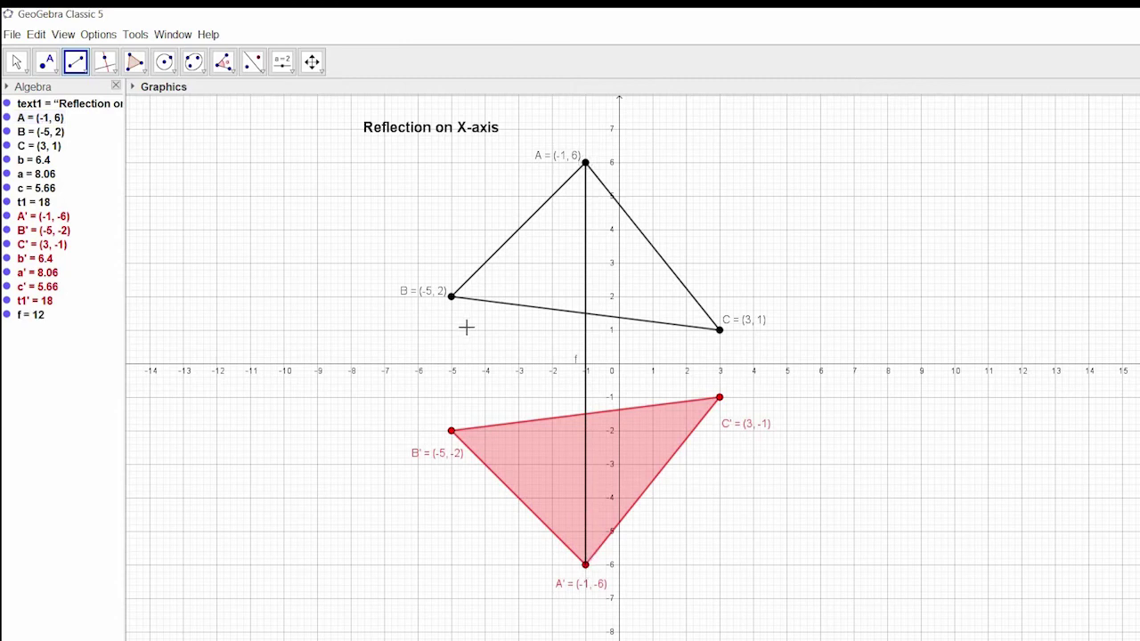
{"action": "left_click", "coordinate": [451, 297]}
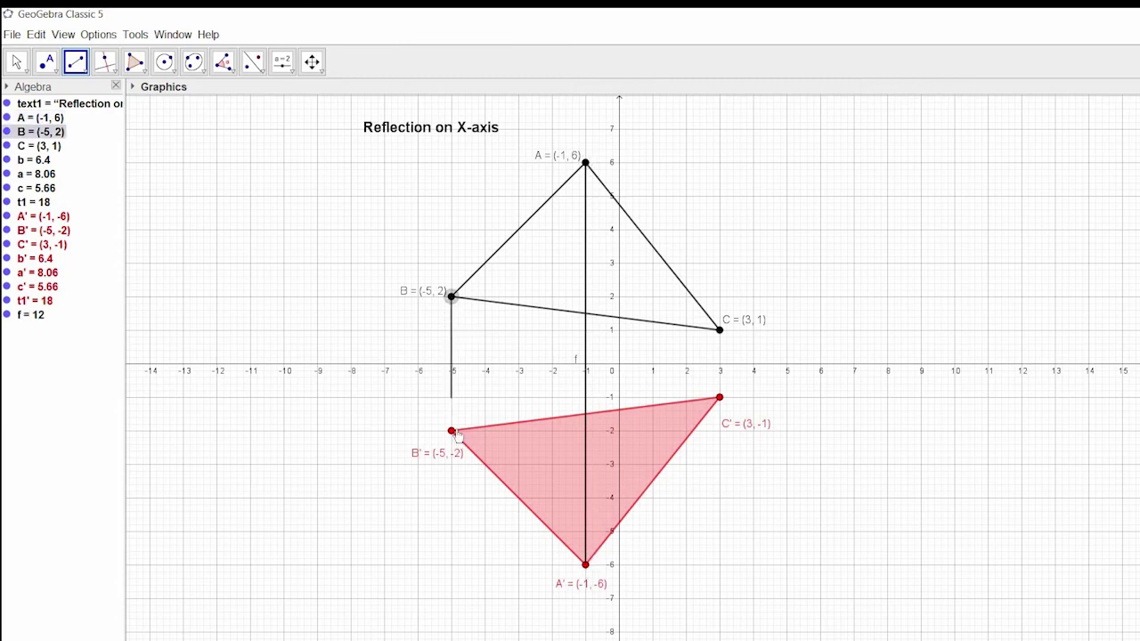
{"action": "left_click", "coordinate": [452, 431]}
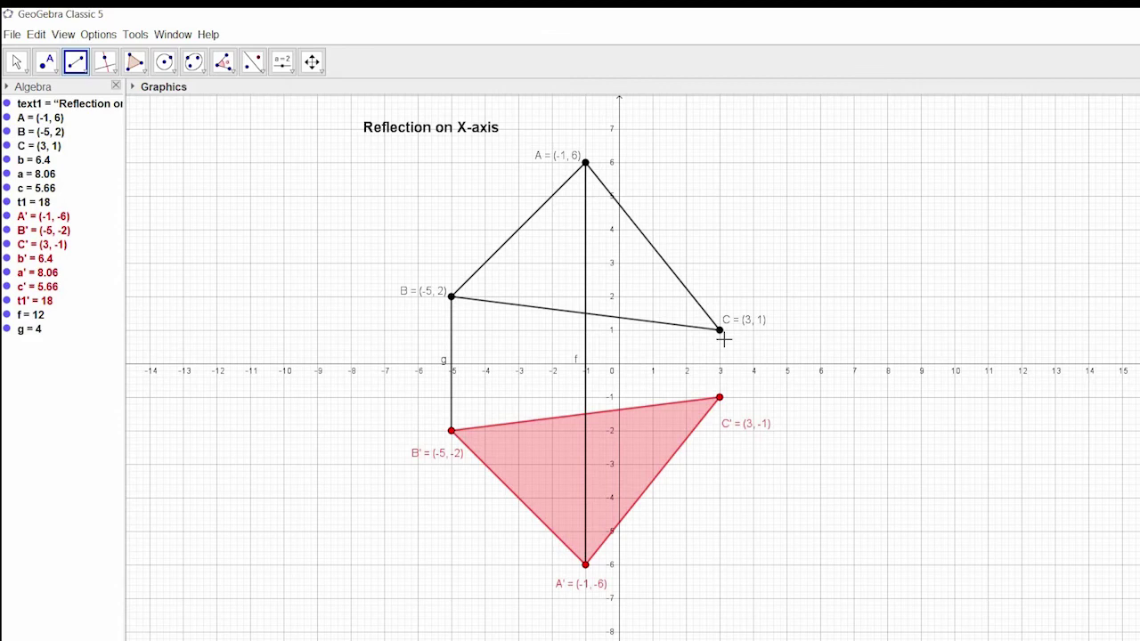
{"action": "left_click", "coordinate": [720, 330]}
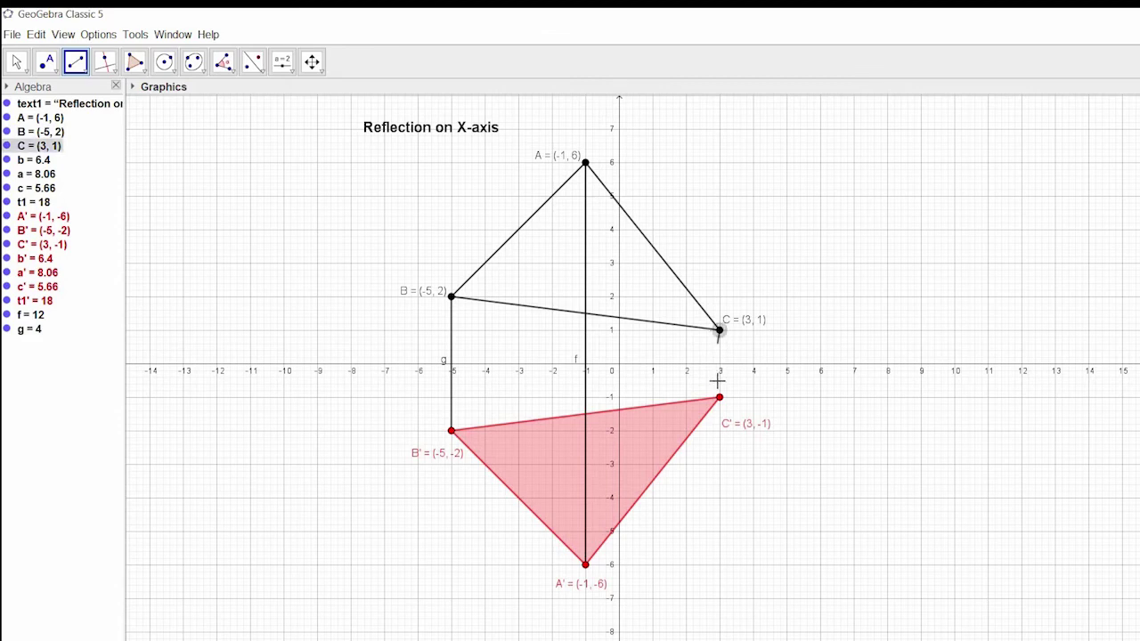
{"action": "left_click", "coordinate": [719, 397]}
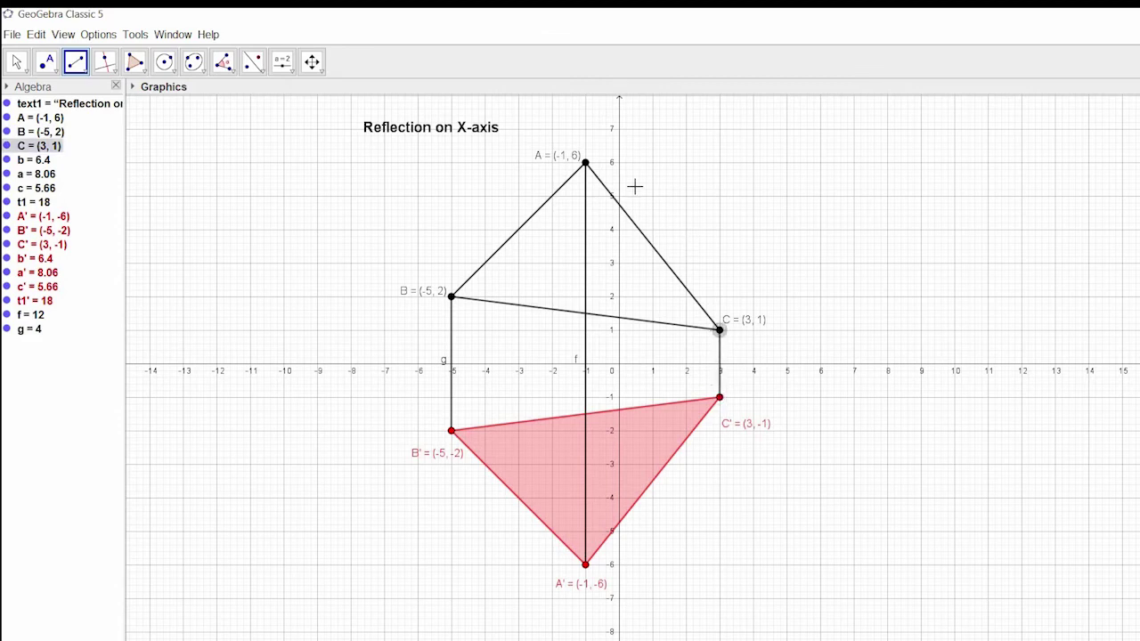
{"action": "left_click", "coordinate": [584, 162]}
{"action": "left_click", "coordinate": [795, 173]}
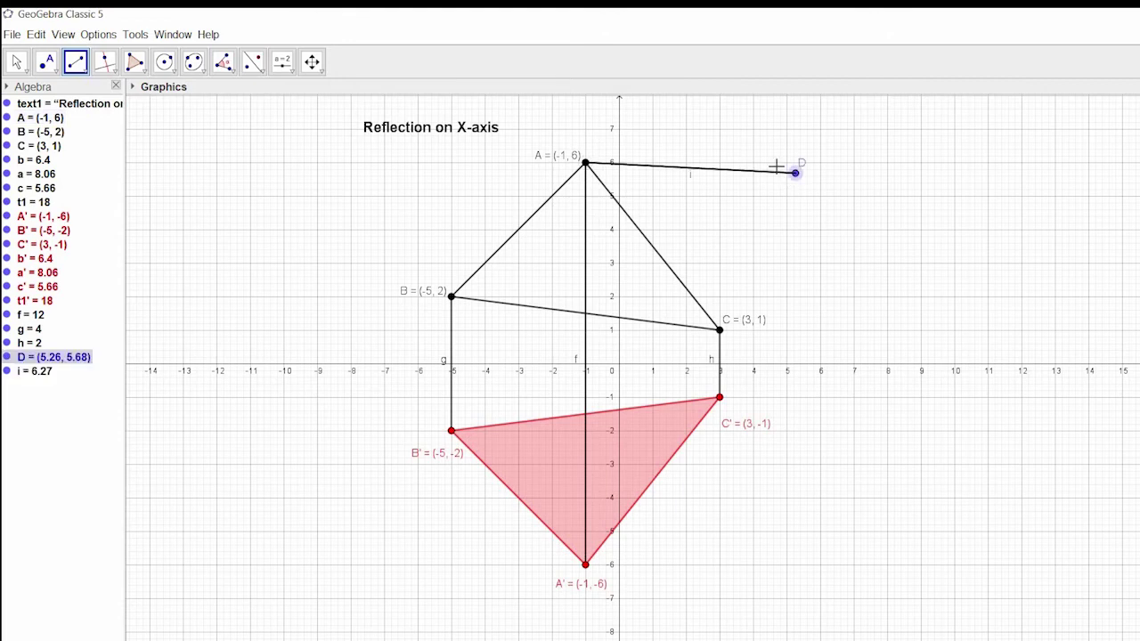
{"action": "key", "text": "ctrl+z"}
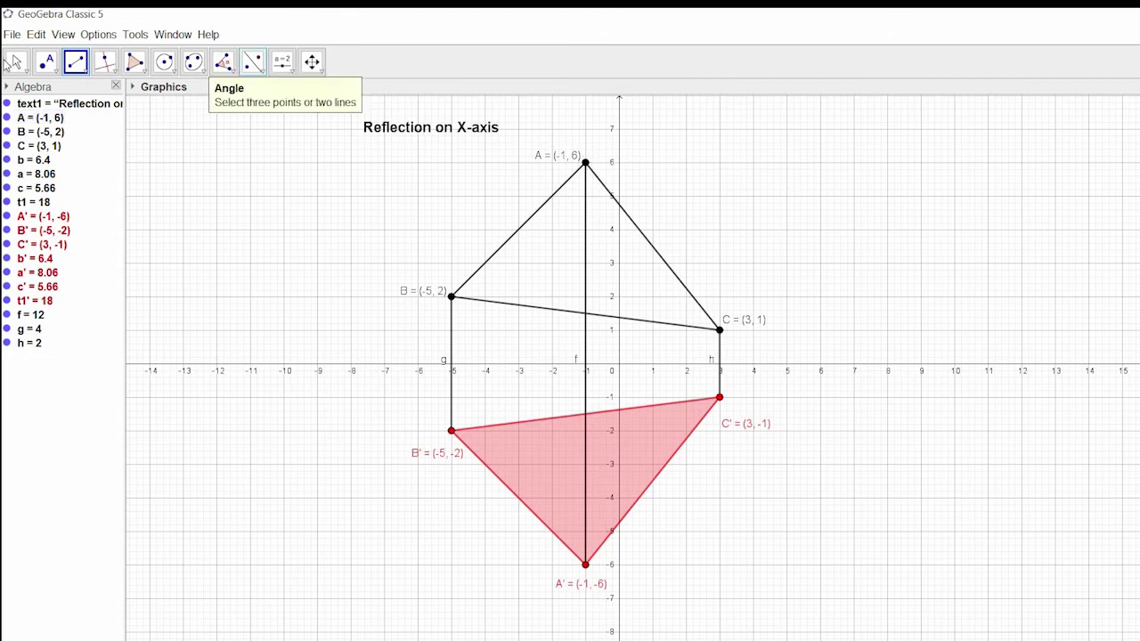
Drag point A to about (7, 5.82) so its image A' moves to (7, -5.82).
{"action": "left_click", "coordinate": [16, 62]}
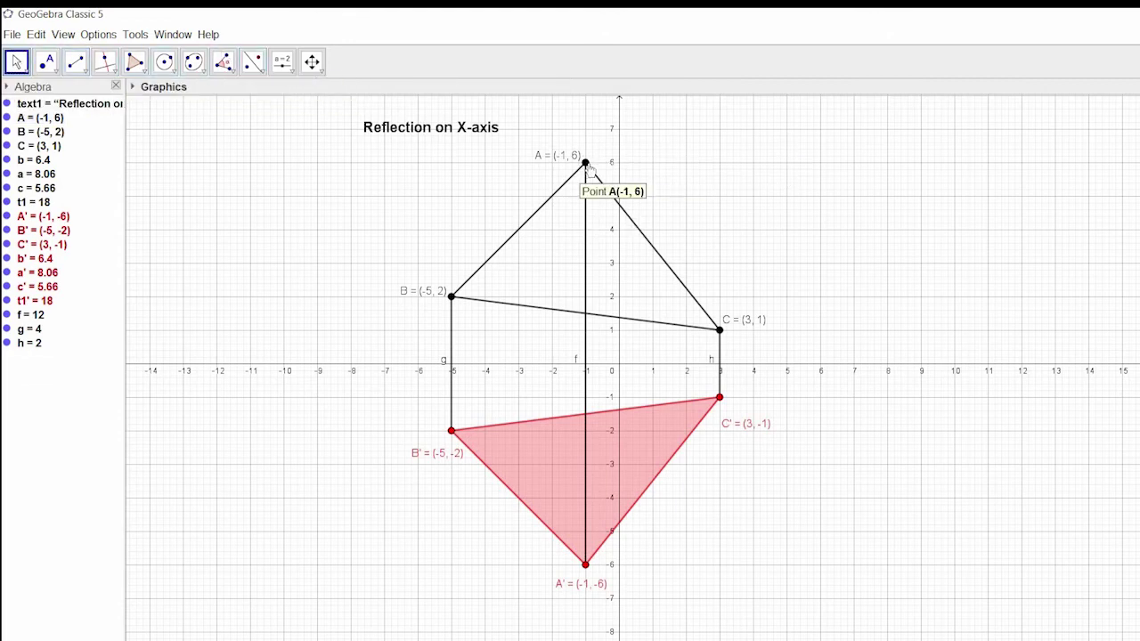
{"action": "left_click_drag", "start_coordinate": [588, 168], "coordinate": [853, 168]}
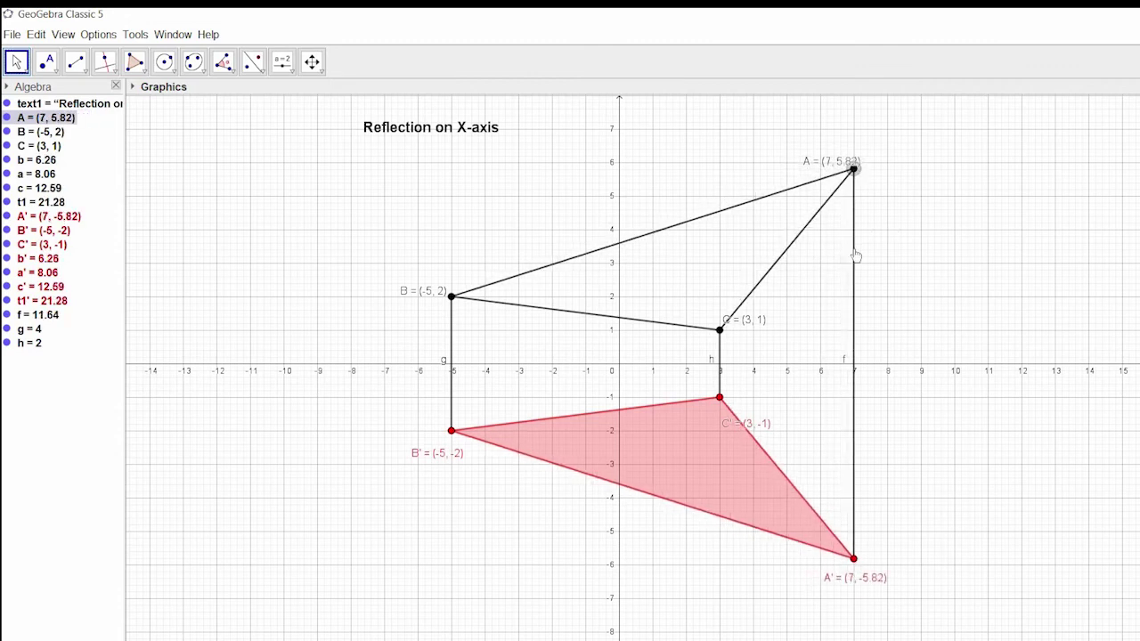
{"action": "right_click", "coordinate": [853, 257]}
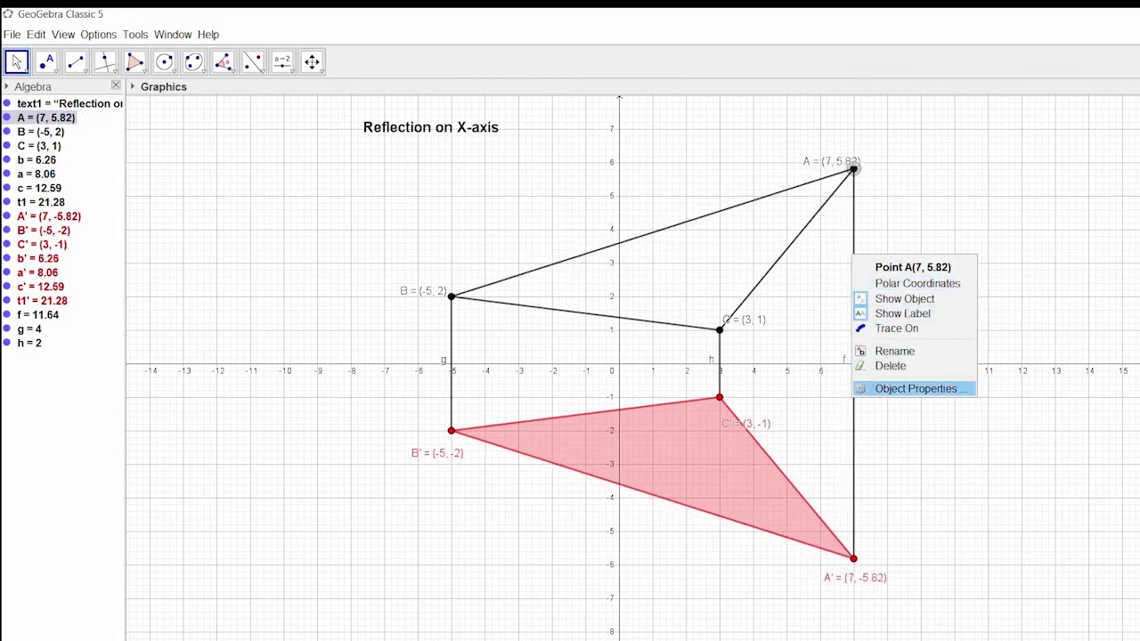
{"action": "left_click", "coordinate": [926, 388]}
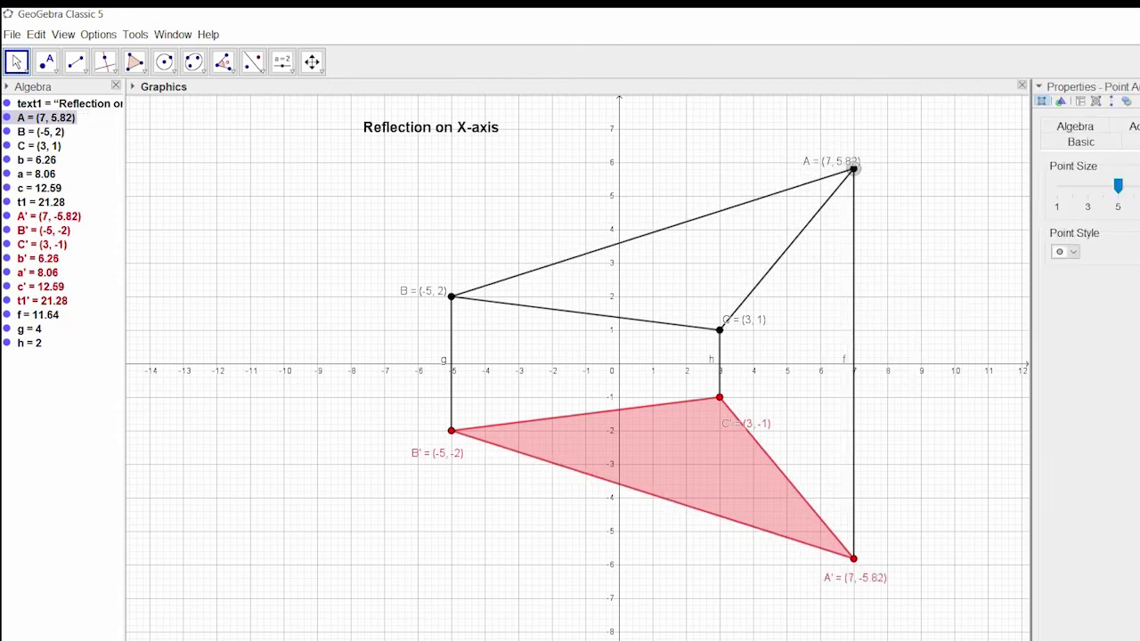
Set the line style of connectors AA', CC' and BB' to dotted.
{"action": "left_click", "coordinate": [854, 258]}
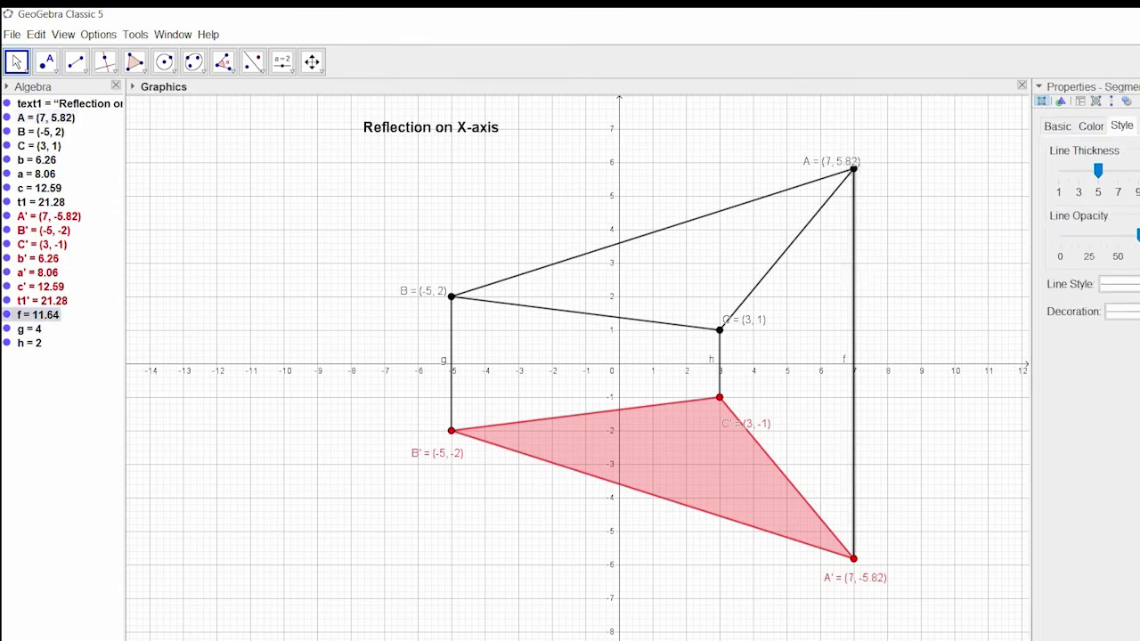
{"action": "left_click", "coordinate": [1119, 283]}
{"action": "left_click", "coordinate": [862, 333]}
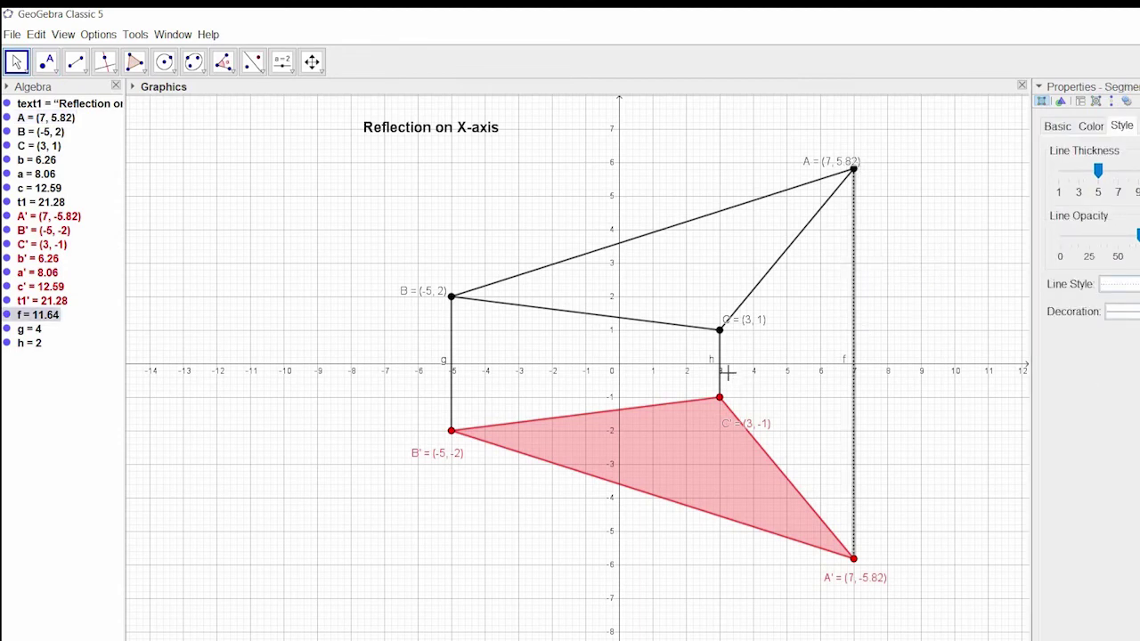
{"action": "left_click", "coordinate": [720, 356]}
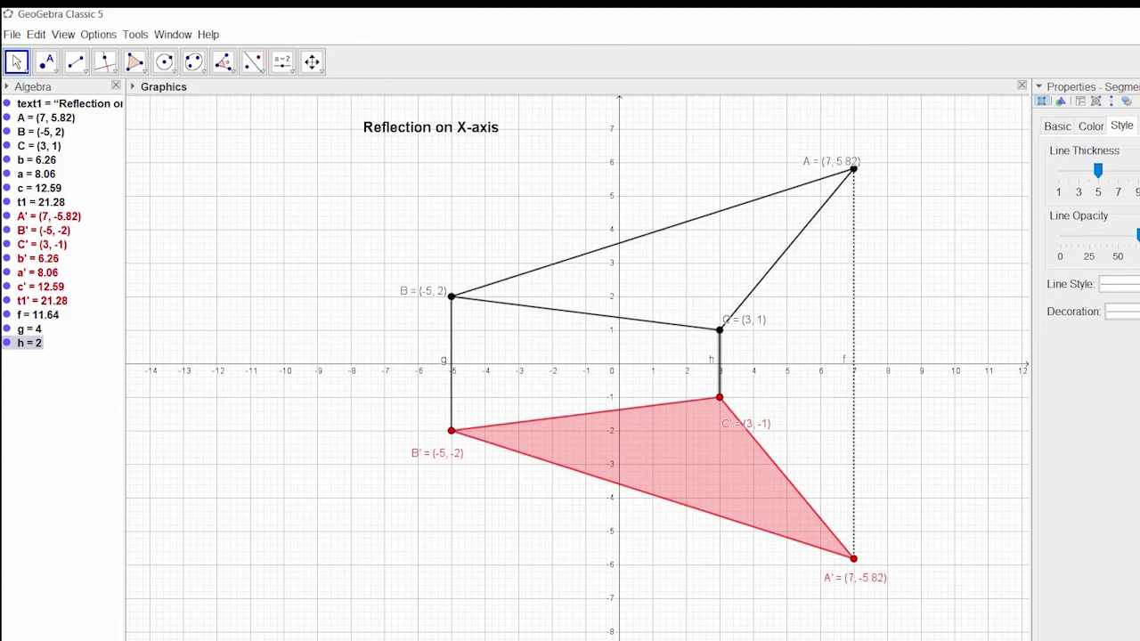
{"action": "left_click", "coordinate": [1119, 283]}
{"action": "left_click", "coordinate": [1119, 355]}
{"action": "left_click", "coordinate": [451, 360]}
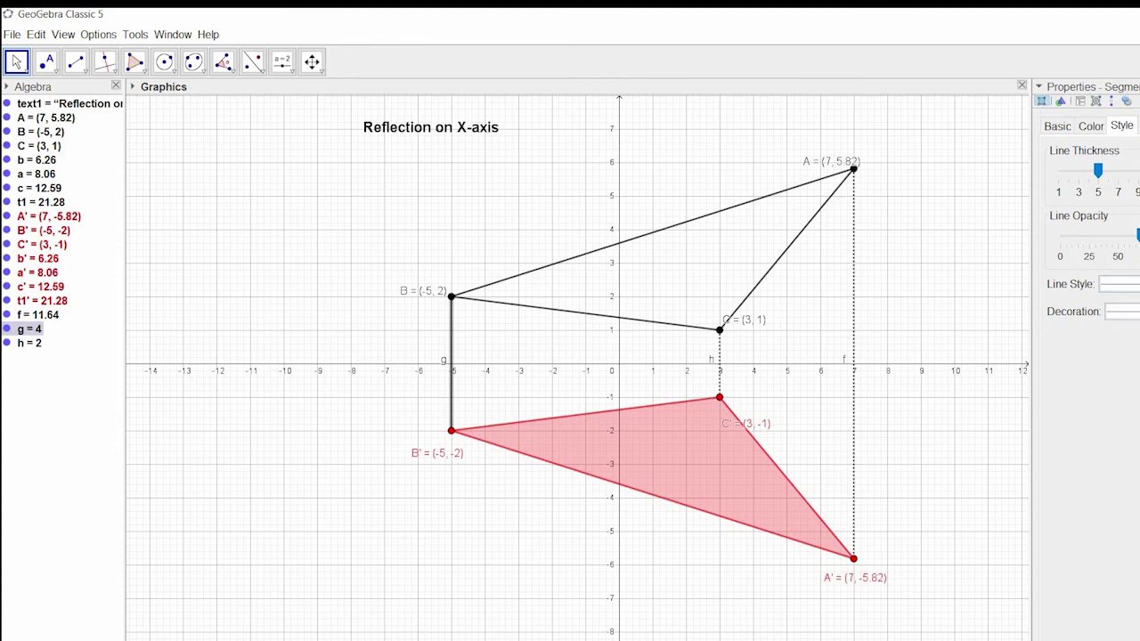
{"action": "left_click", "coordinate": [1119, 284]}
{"action": "left_click", "coordinate": [1119, 347]}
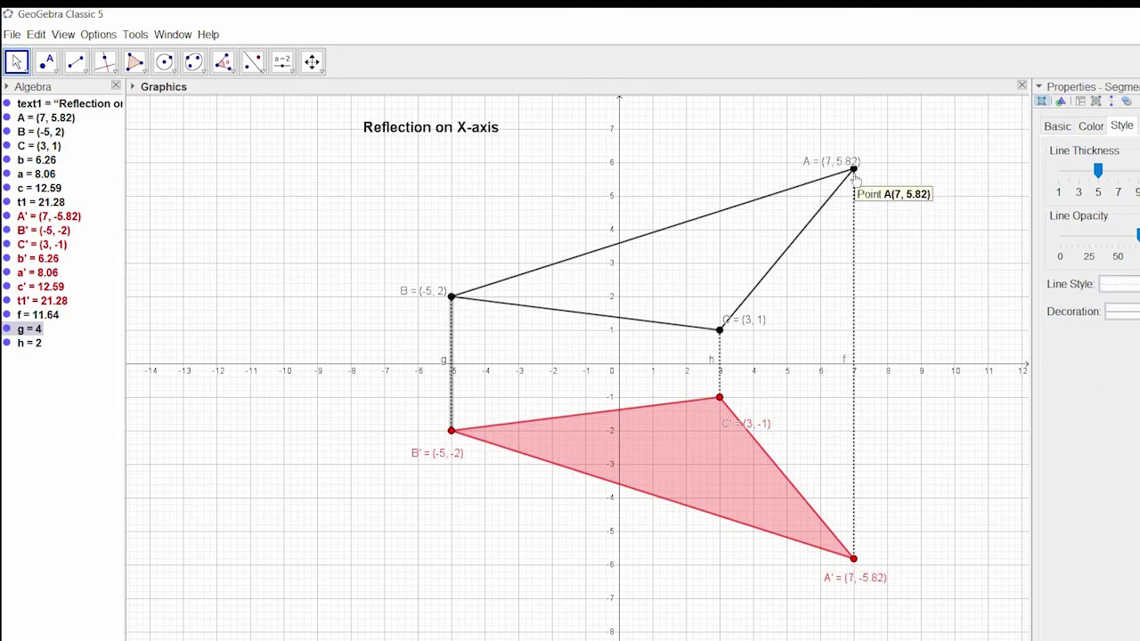
Drag point A back to (-2, 6) and point C up to (4, 3).
{"action": "left_click_drag", "start_coordinate": [855, 176], "coordinate": [551, 163]}
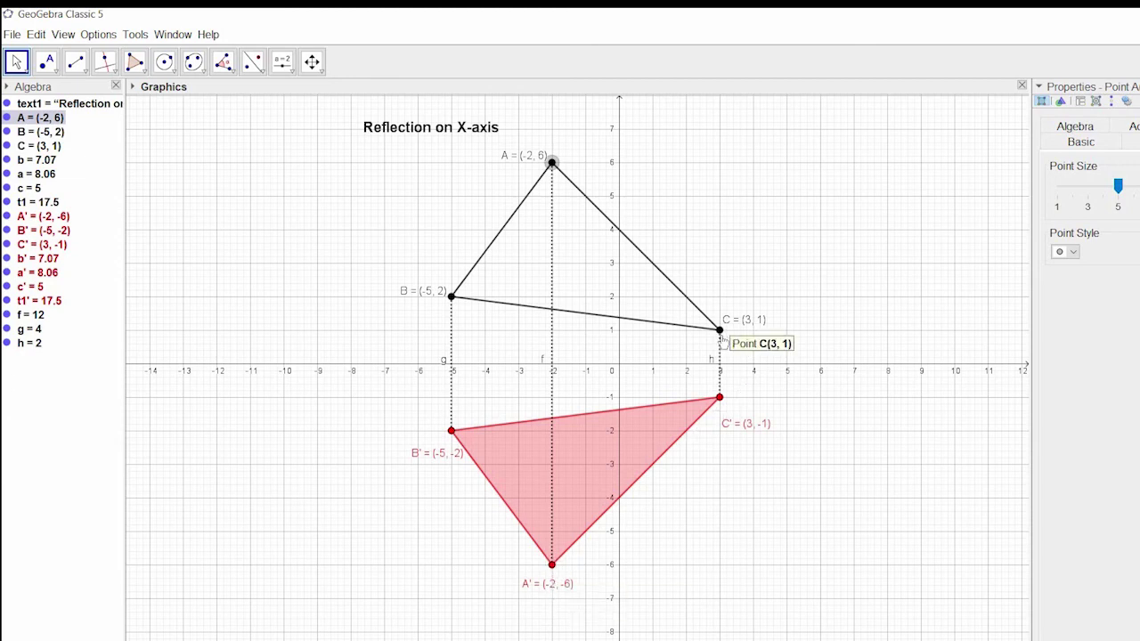
{"action": "left_click_drag", "start_coordinate": [735, 314], "coordinate": [752, 262]}
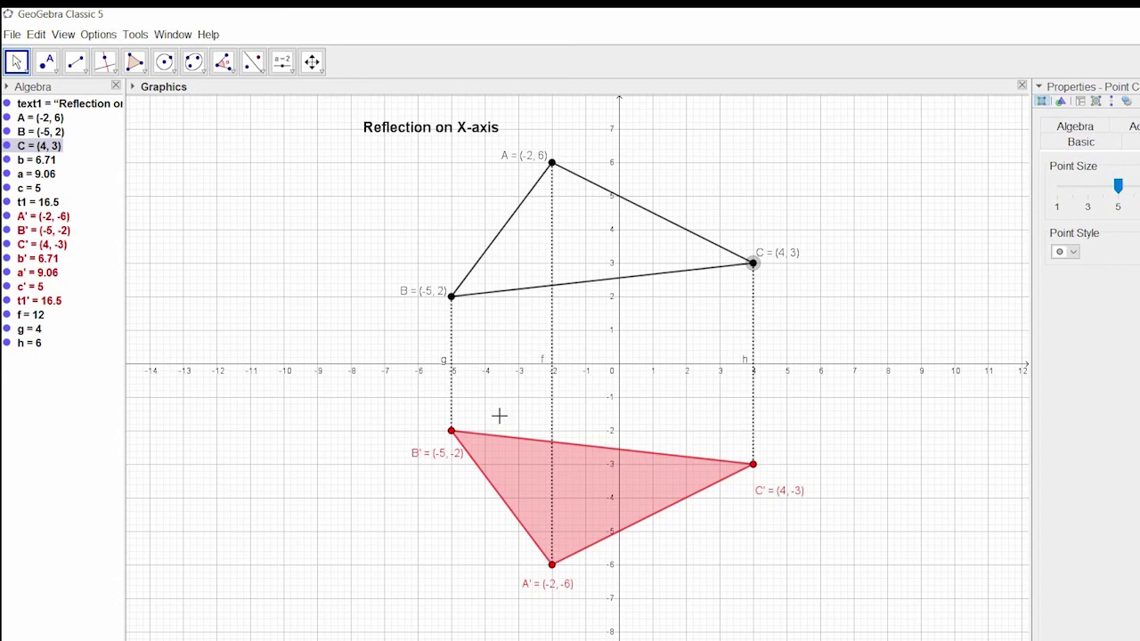
Add the text 'Image distance = Object distance' in the upper left of the graph.
{"action": "left_click", "coordinate": [283, 64]}
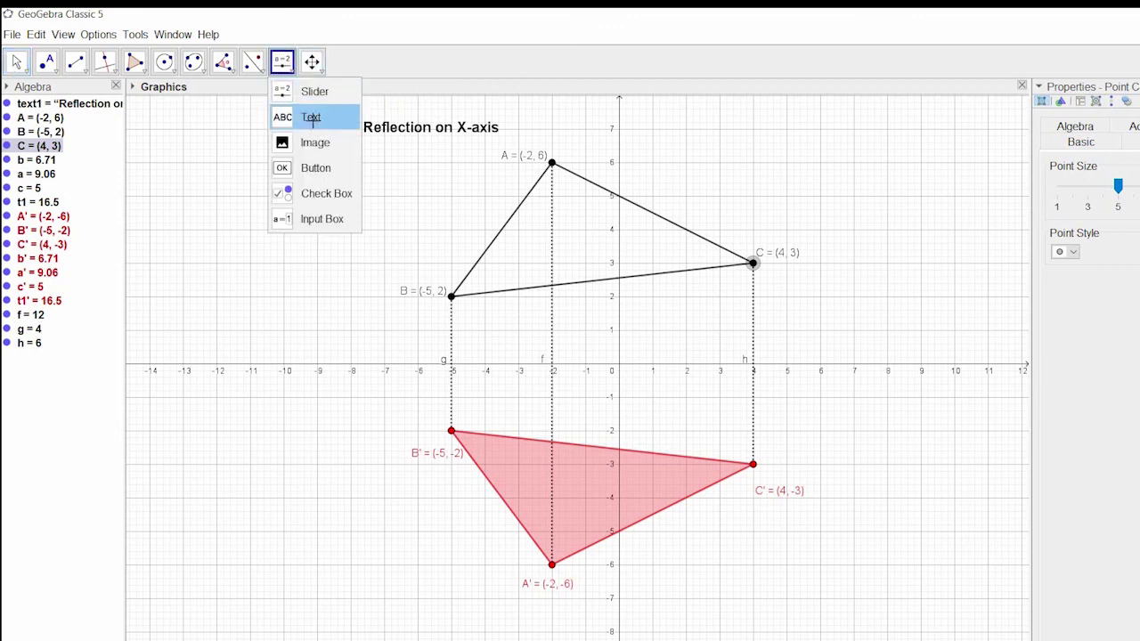
{"action": "left_click", "coordinate": [298, 115]}
{"action": "left_click", "coordinate": [224, 190]}
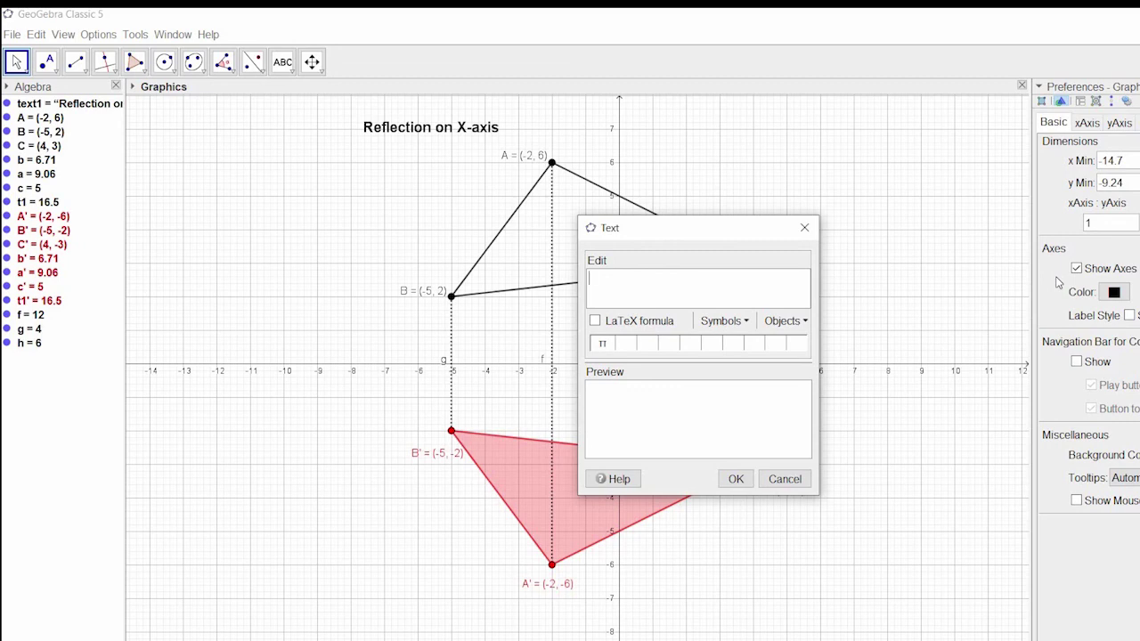
{"action": "type", "text": "Image distance"}
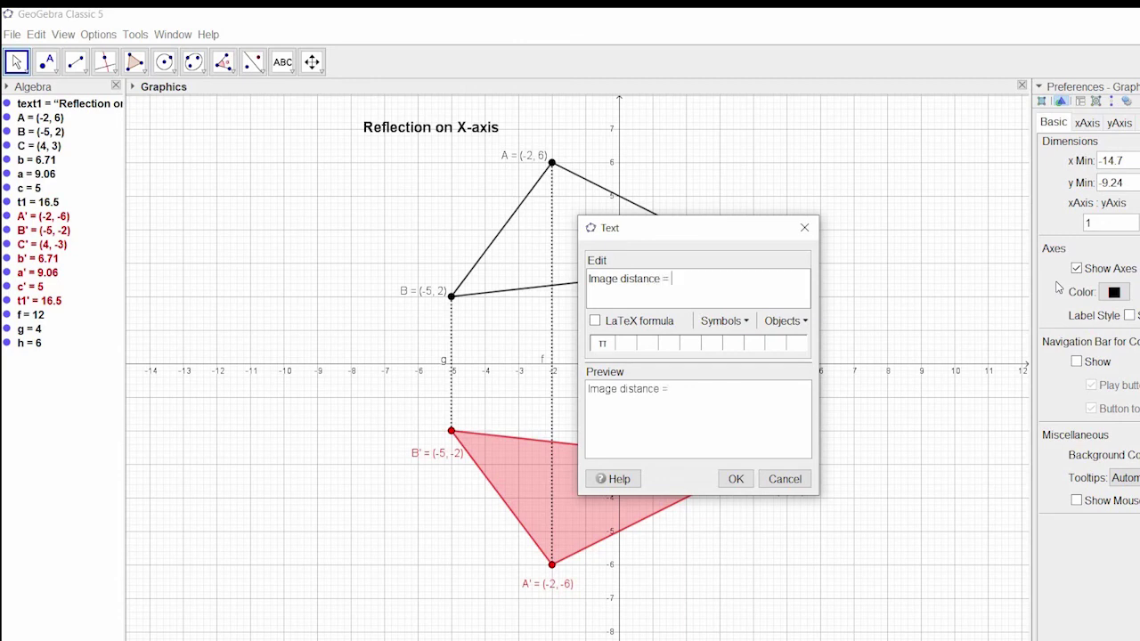
{"action": "type", "text": " = Object dis"}
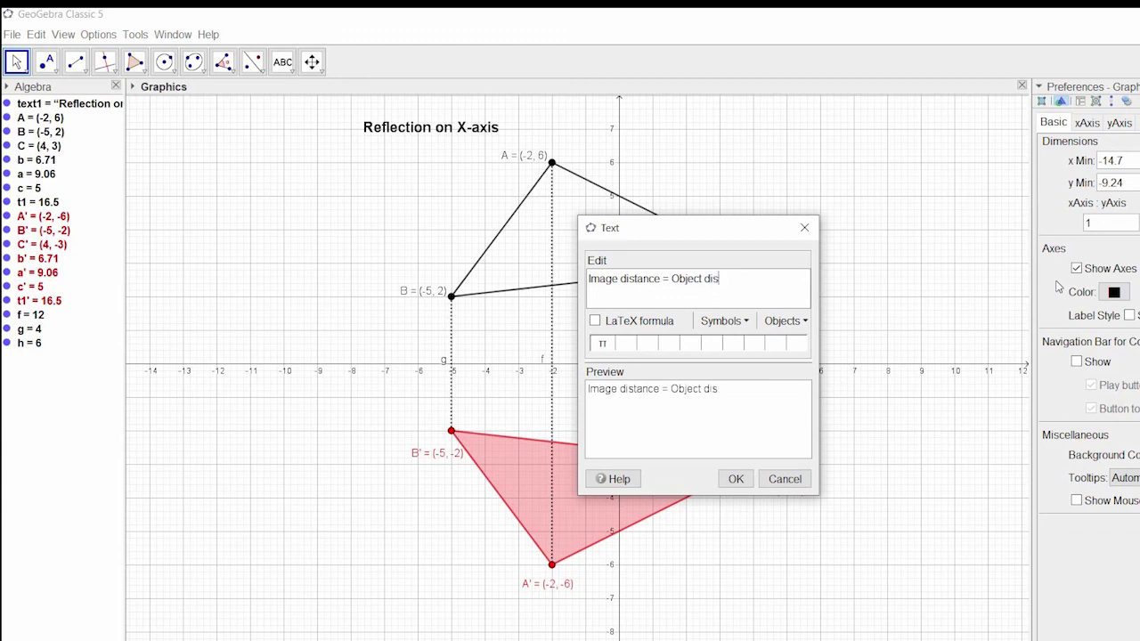
{"action": "type", "text": "tance"}
{"action": "left_click", "coordinate": [735, 478]}
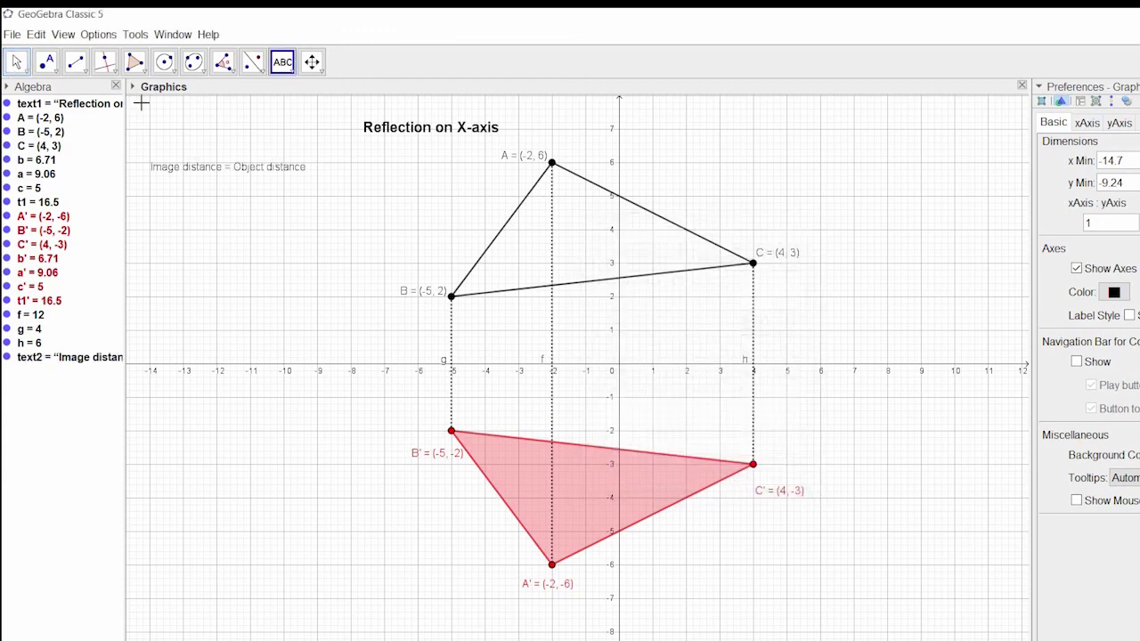